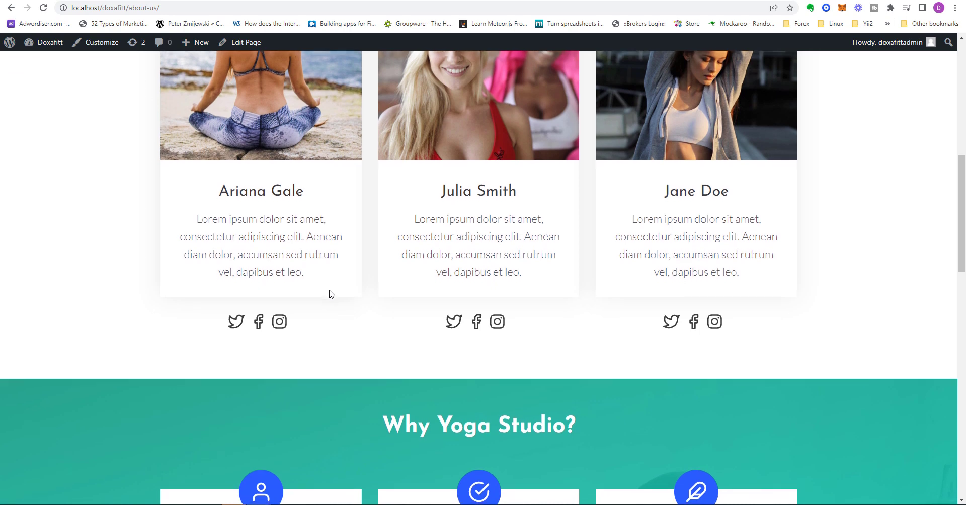
Step: Look through the About page's team, Why Yoga Studio and contact form sections
scroll(329, 289, down, 9)
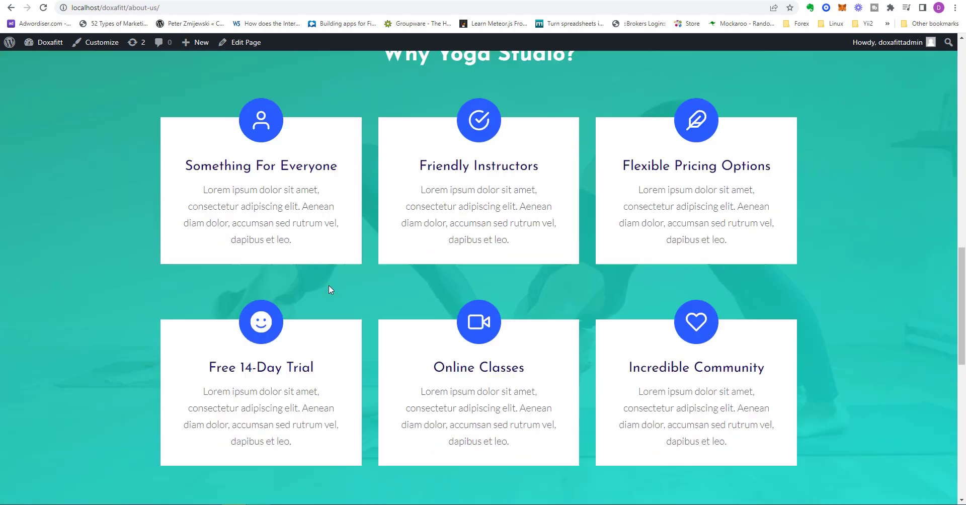
scroll(329, 282, down, 3)
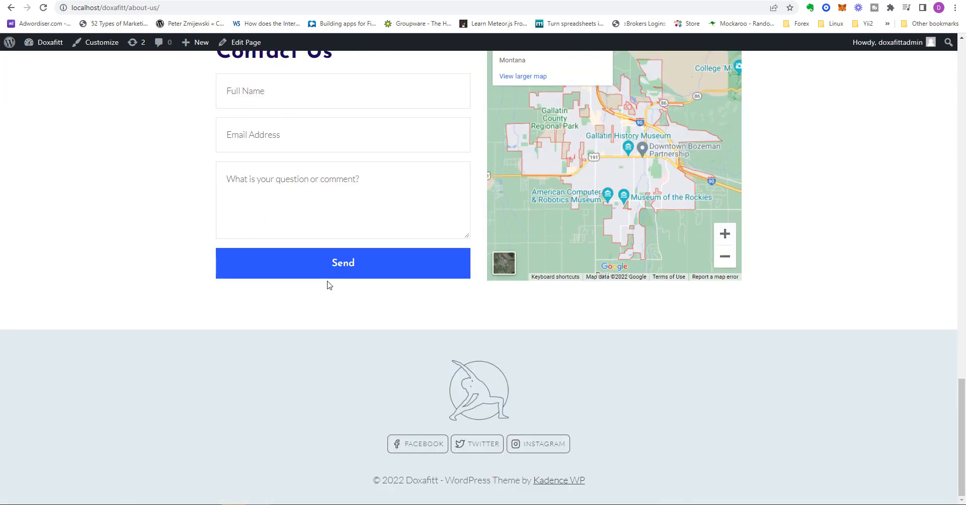
scroll(327, 283, up, 7)
scroll(326, 286, up, 11)
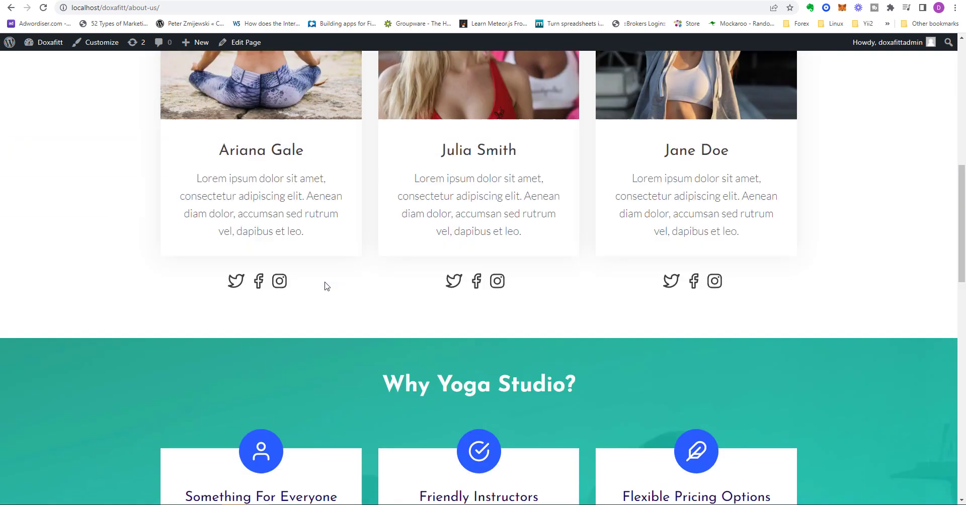
Step: Open the Contact page and look through its banner, contact form, map and FAQ accordion, including the billing question
click(721, 79)
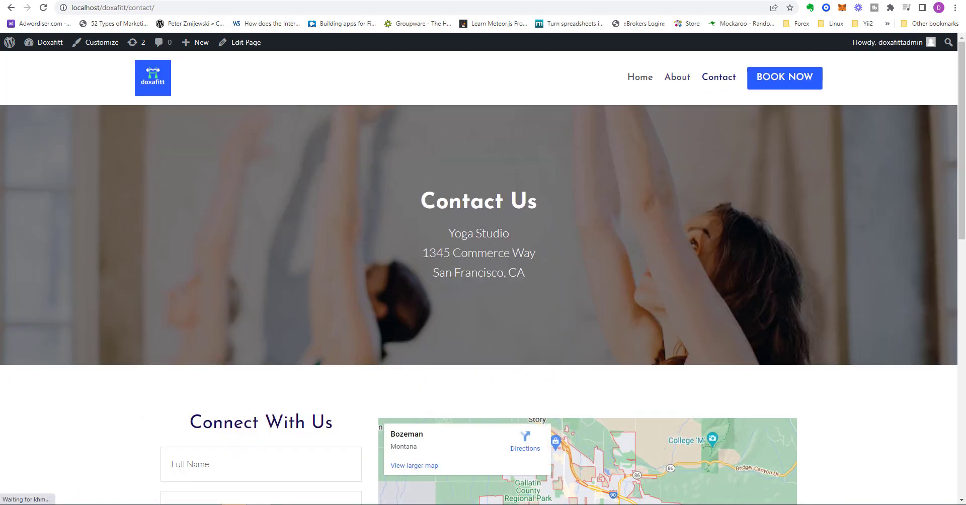
scroll(460, 201, down, 4)
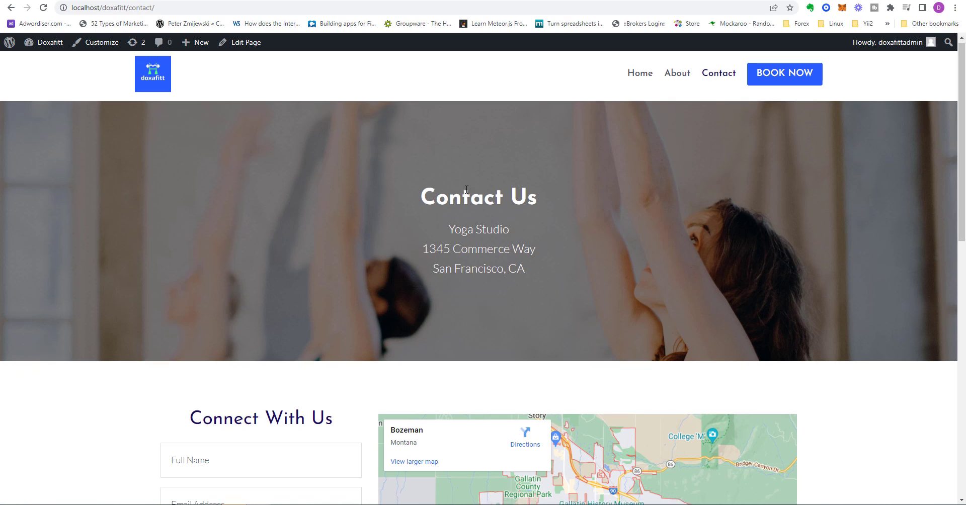
scroll(452, 215, down, 6)
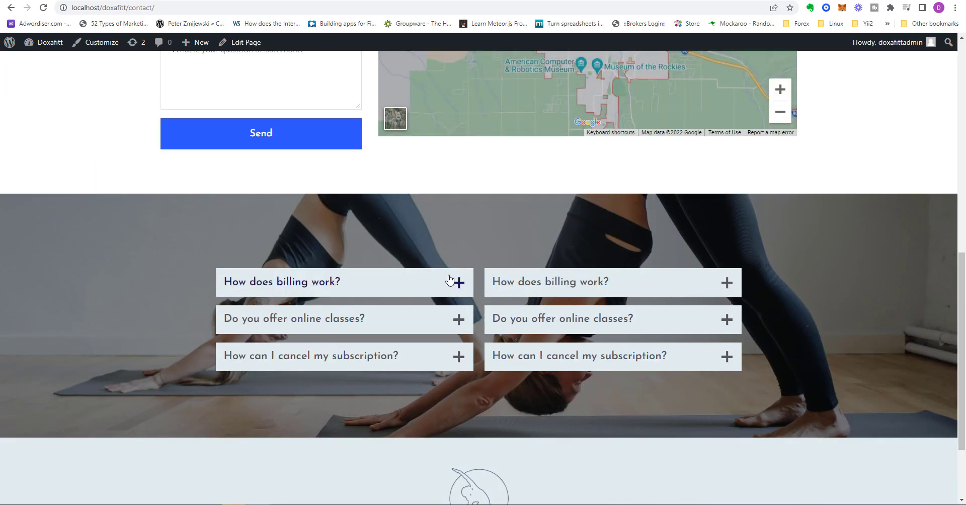
click(449, 281)
click(453, 281)
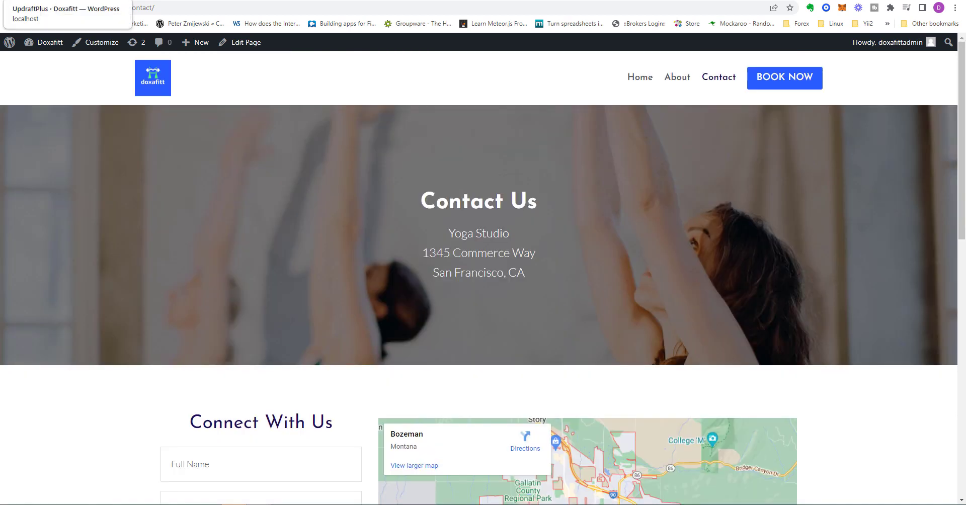
Step: Open the Contact page for editing and review its banner, map code and accordion blocks
click(243, 43)
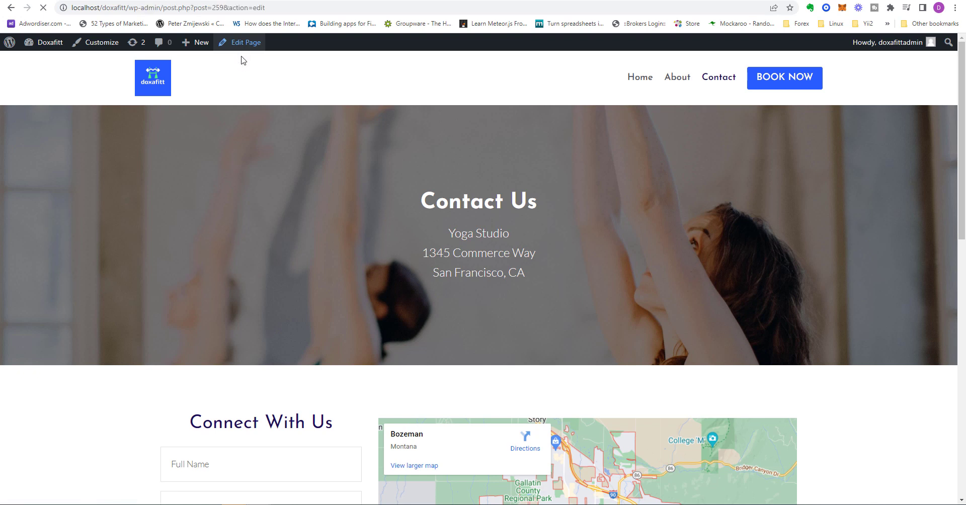
scroll(581, 258, down, 2)
scroll(464, 267, down, 4)
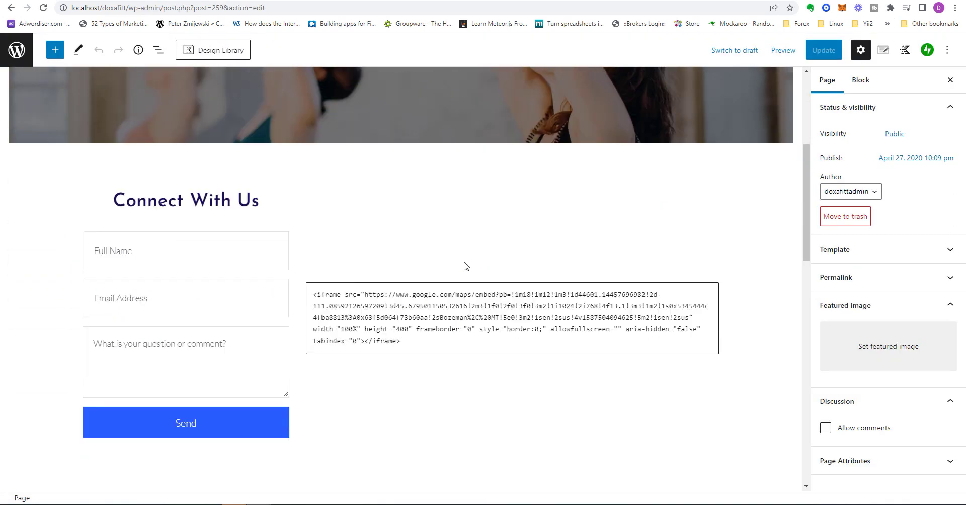
scroll(372, 270, down, 7)
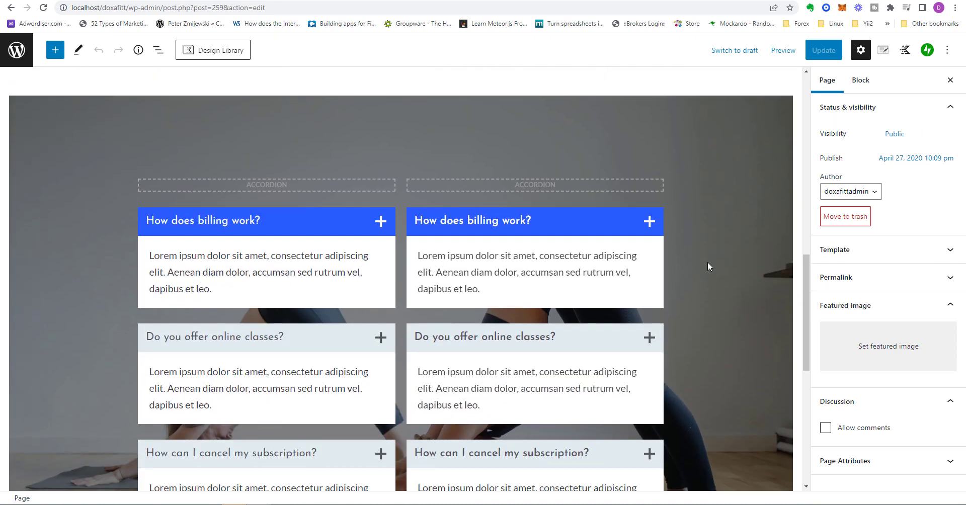
click(707, 266)
scroll(696, 303, up, 13)
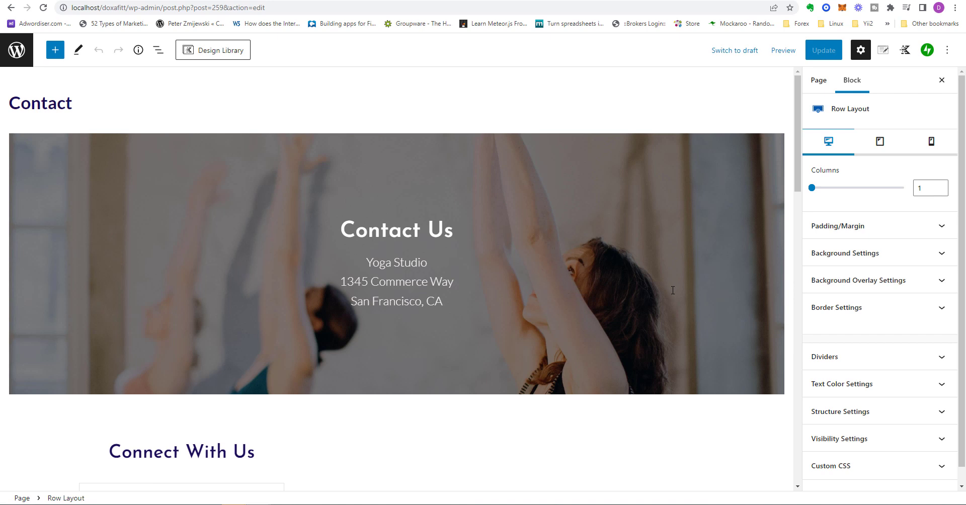
Step: Replace the business name below the Contact Us heading with Doxafitt and the placeholder address with the business's postal address
click(394, 236)
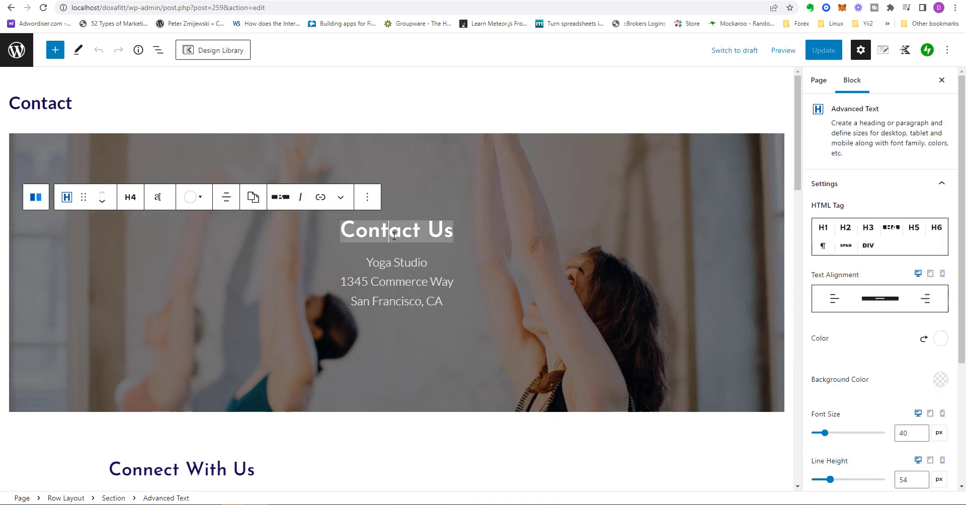
click(401, 264)
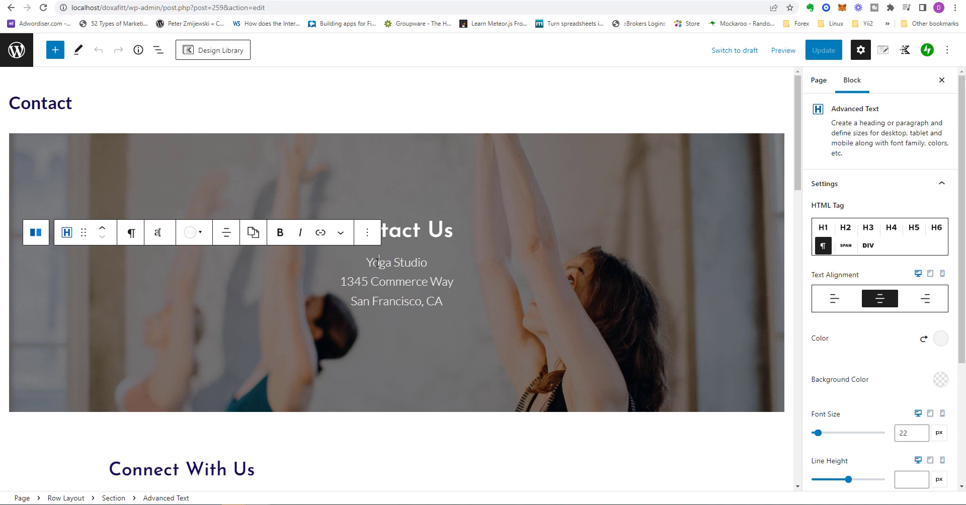
drag(427, 262, 360, 255)
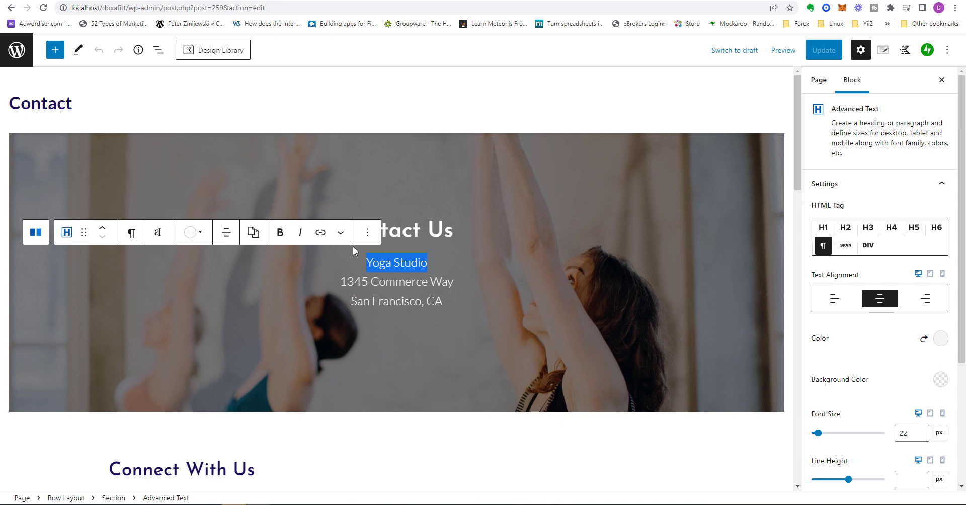
text(Doxafitt)
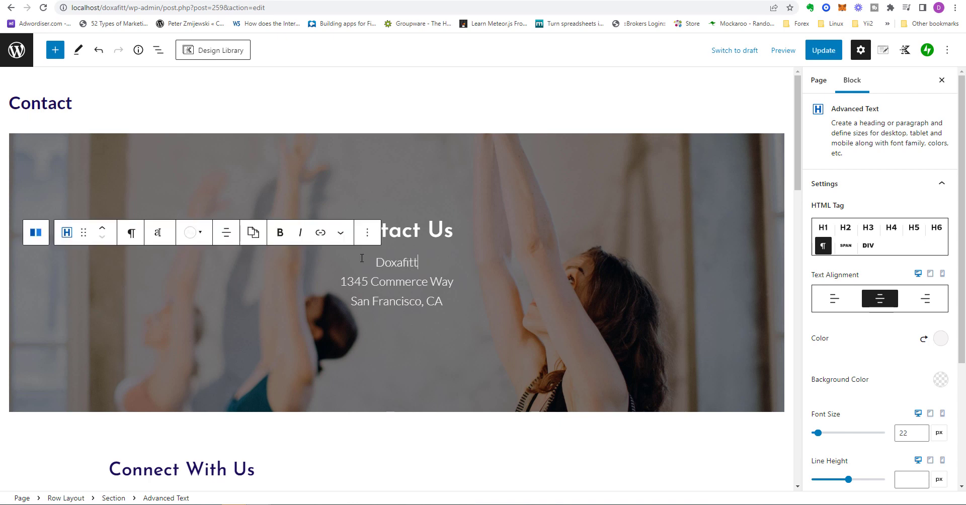
drag(457, 284, 342, 280)
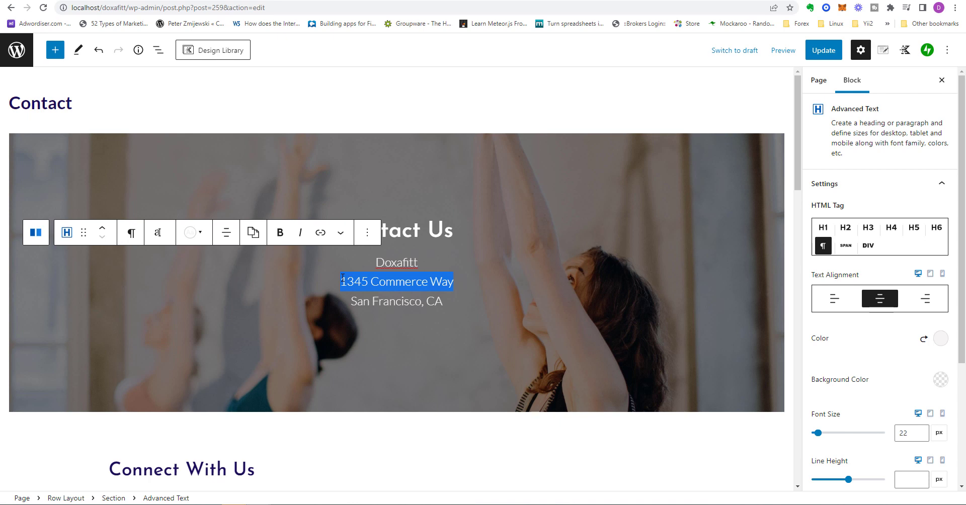
Step: Set the Contact Us banner's background image to the media library photo of the seated man lifting a dumbbell
click(253, 232)
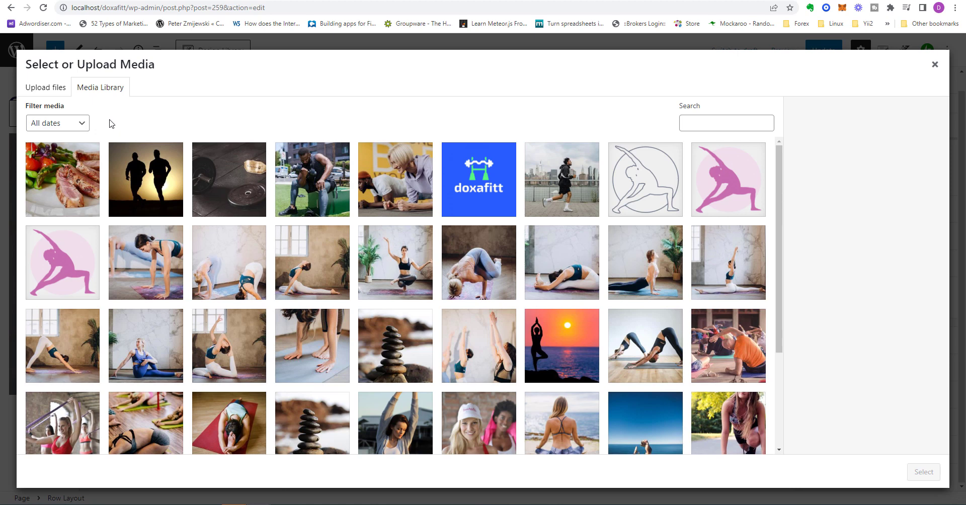
scroll(320, 244, down, 2)
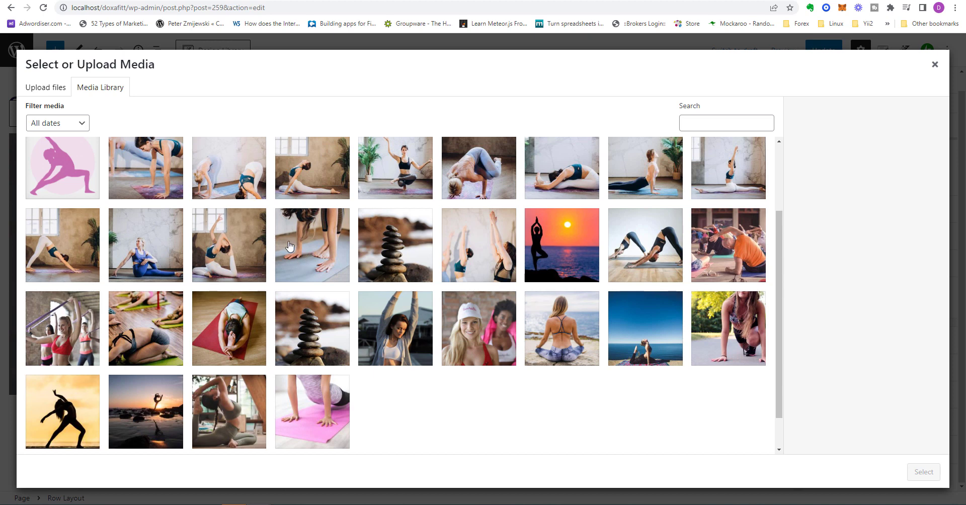
key(Escape)
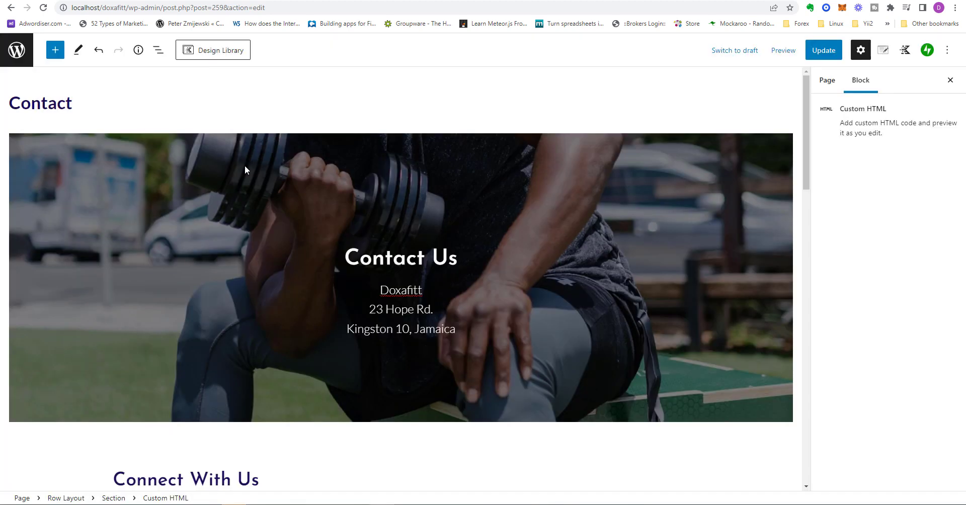
click(428, 198)
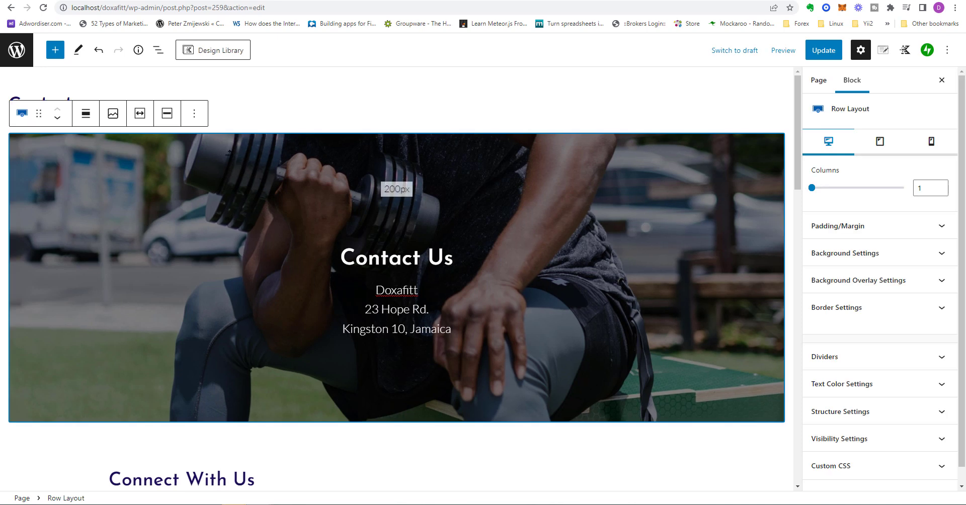
Step: Show the HTML code of the embedded map block beside the Connect With Us form
scroll(425, 255, down, 6)
click(426, 255)
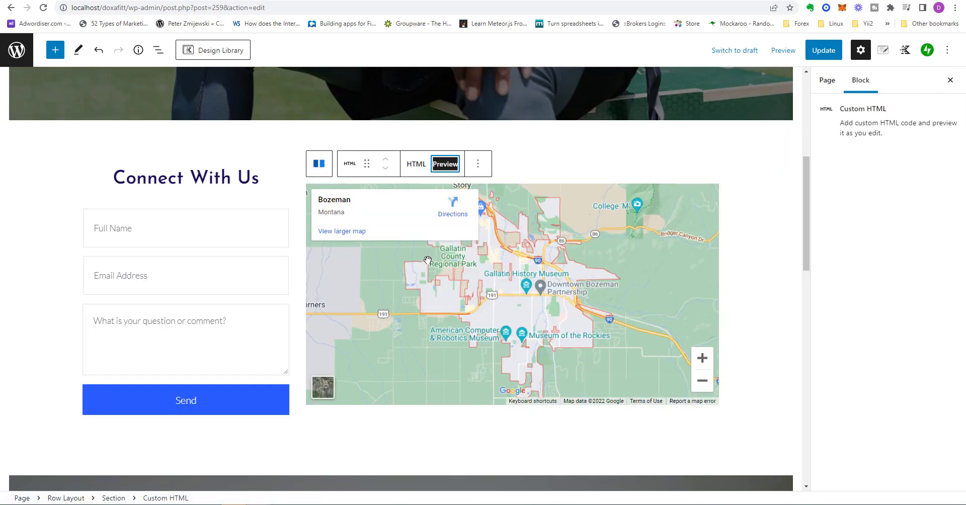
click(411, 165)
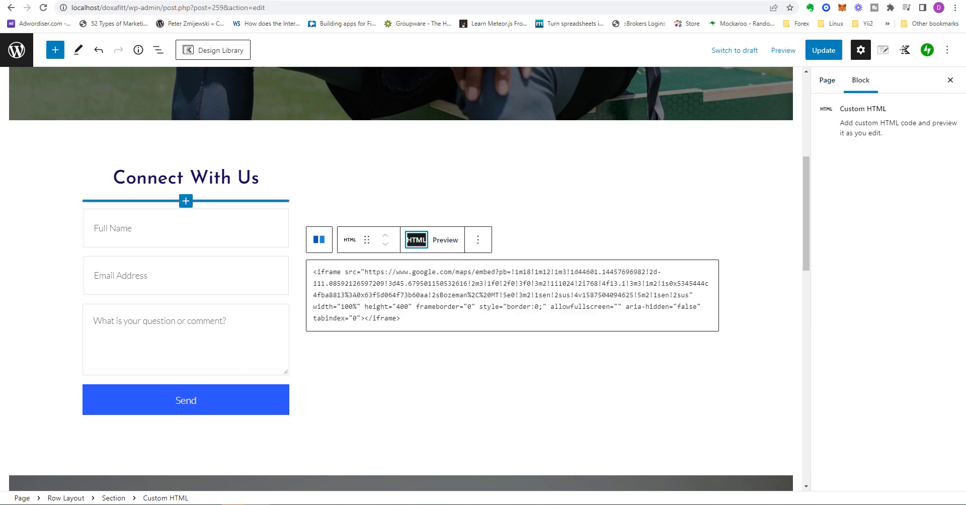
Step: Open maps.google.com in a new browser tab and find the business's street address in Kingston, Jamaica
key(ctrl+t)
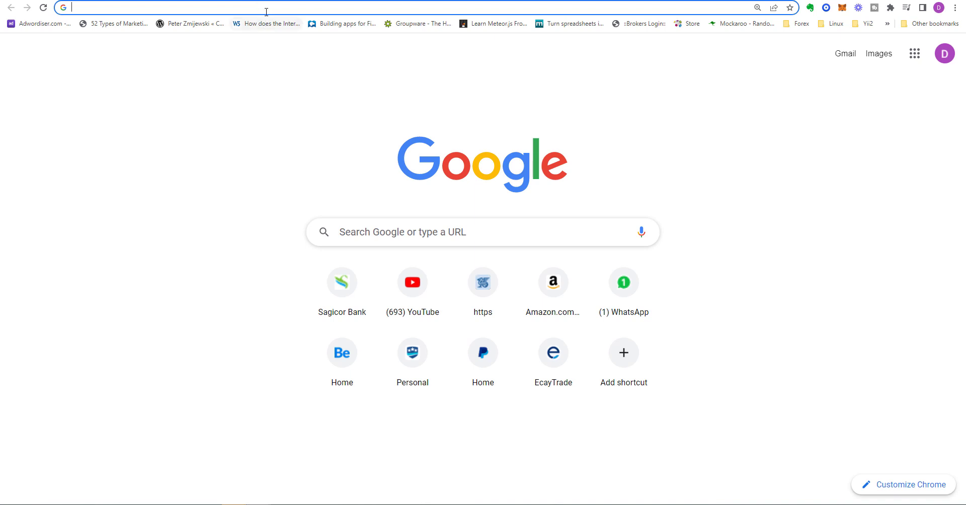
click(256, 5)
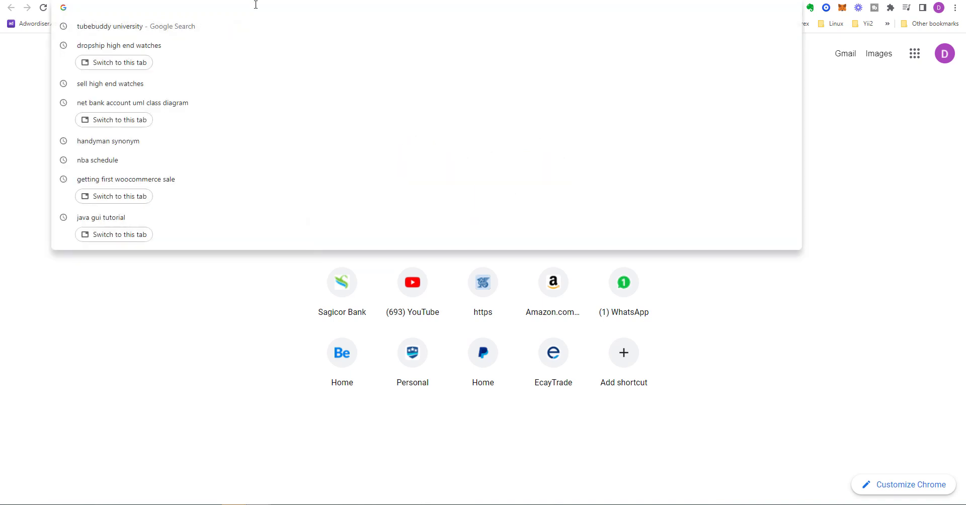
text(maps.google.com)
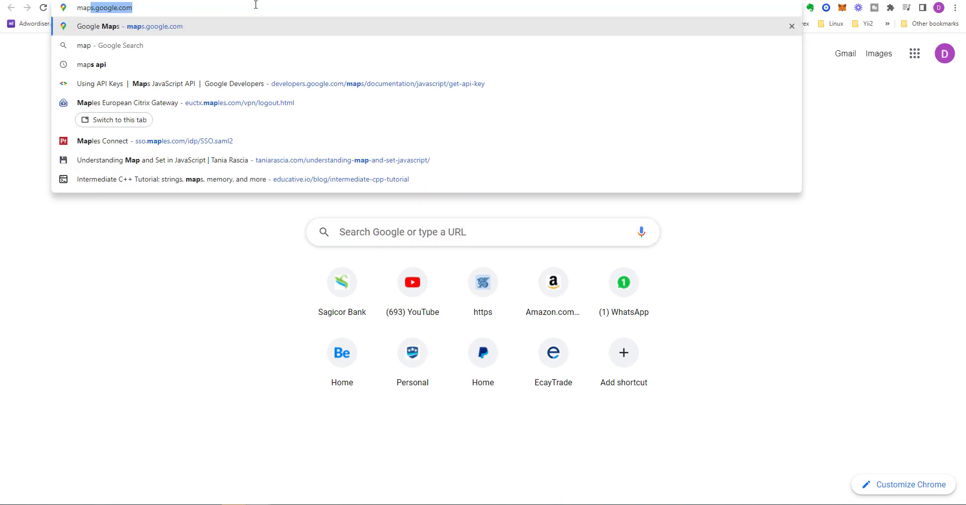
key(Return)
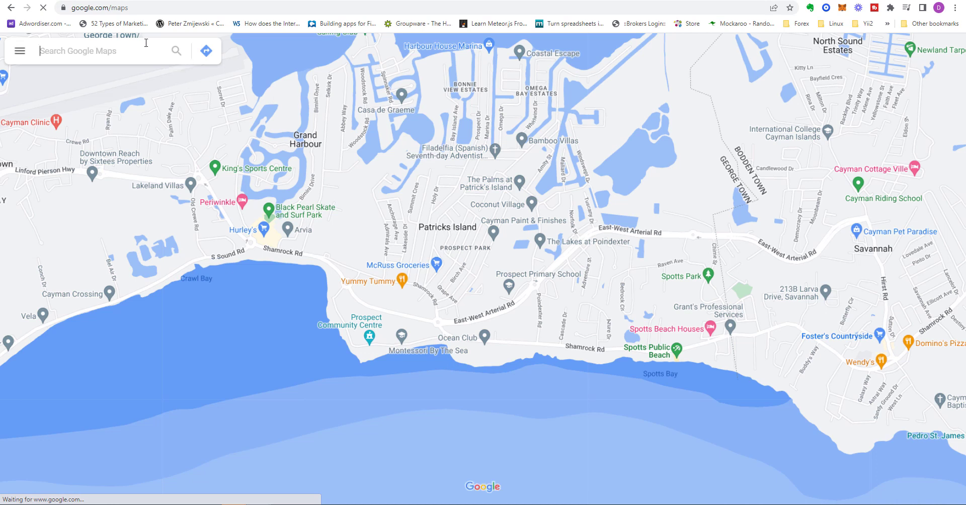
text(23 ho)
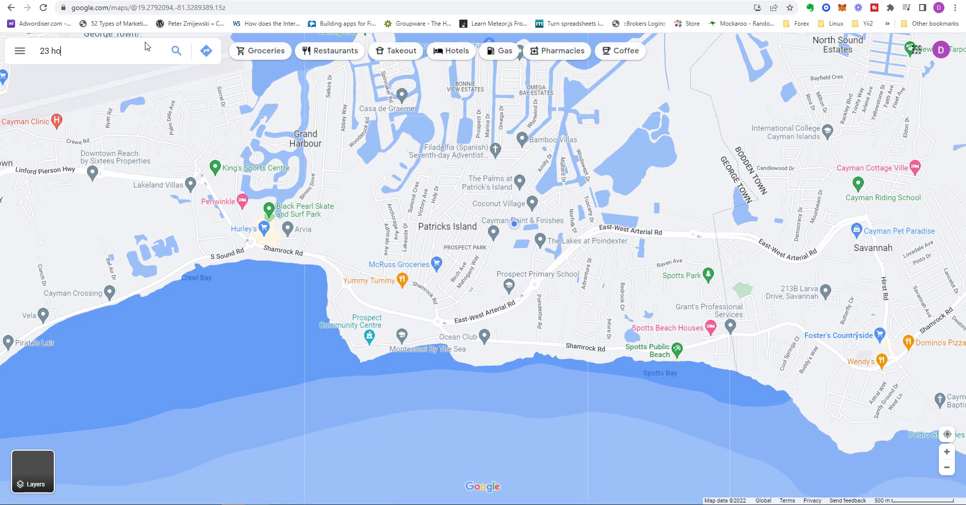
text(pe r)
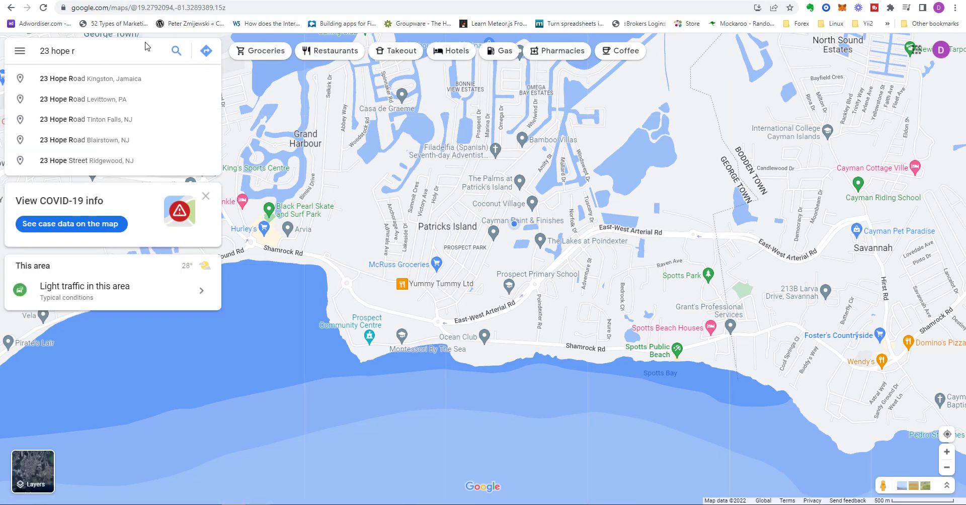
click(86, 85)
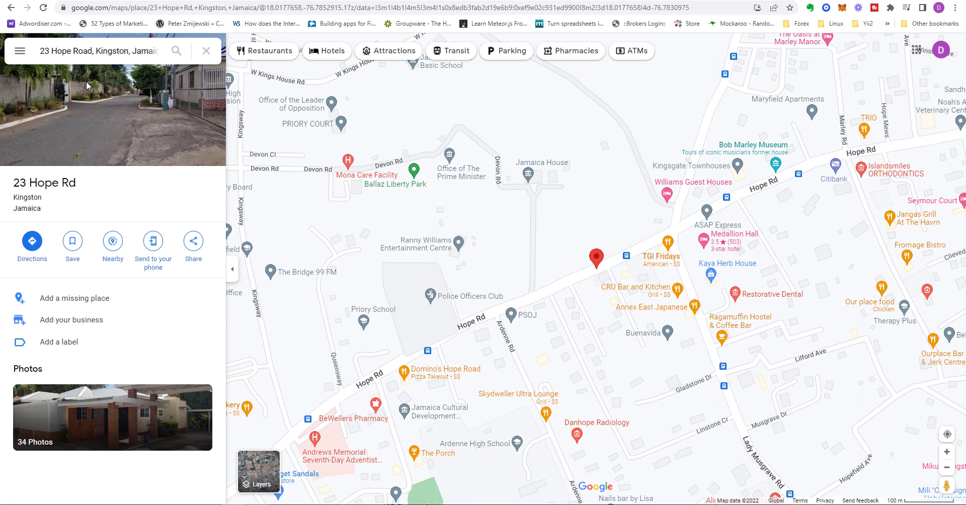
Step: Copy the medium-size embed HTML for the business location from the map's sharing options
click(193, 241)
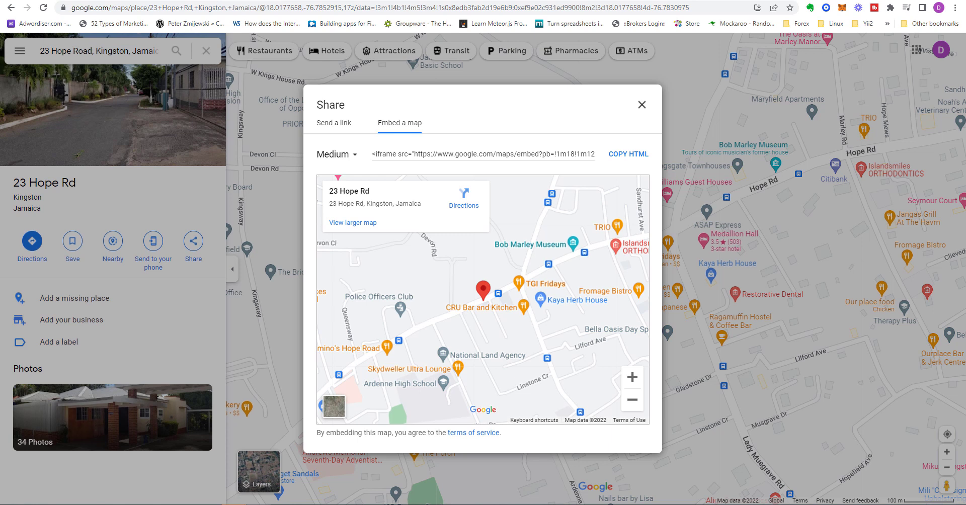
key(ctrl+Tab)
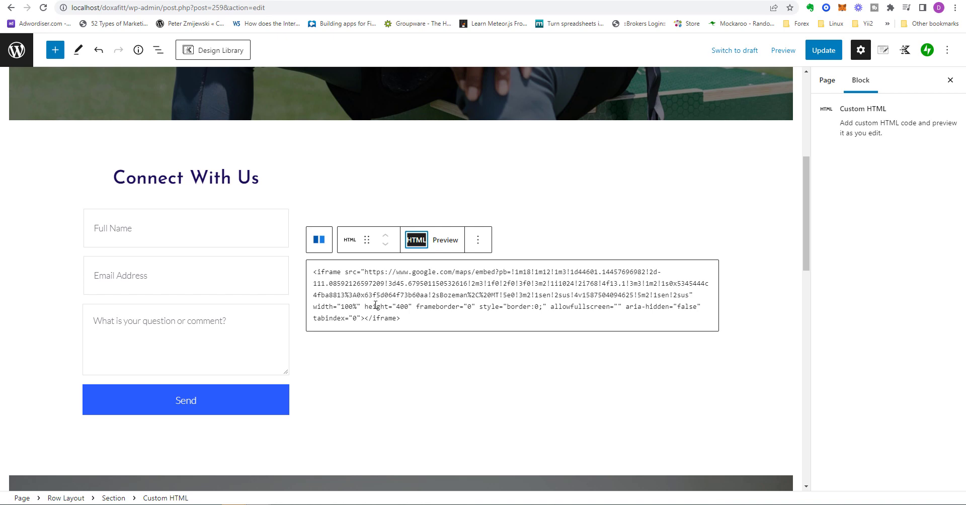
key(ctrl+shift+Tab)
click(616, 154)
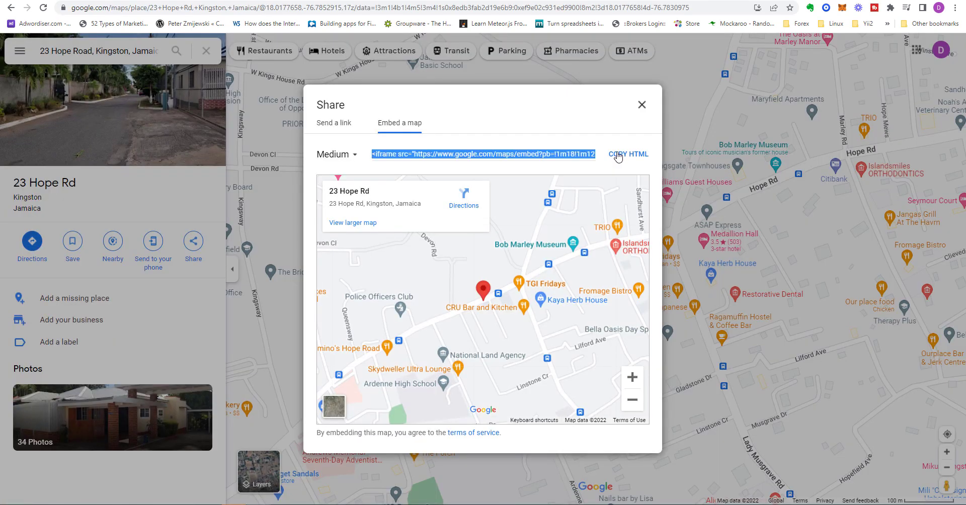
Step: Return to the Contact page editor and replace the map block's iframe code with the copied embed HTML
key(ctrl+Tab)
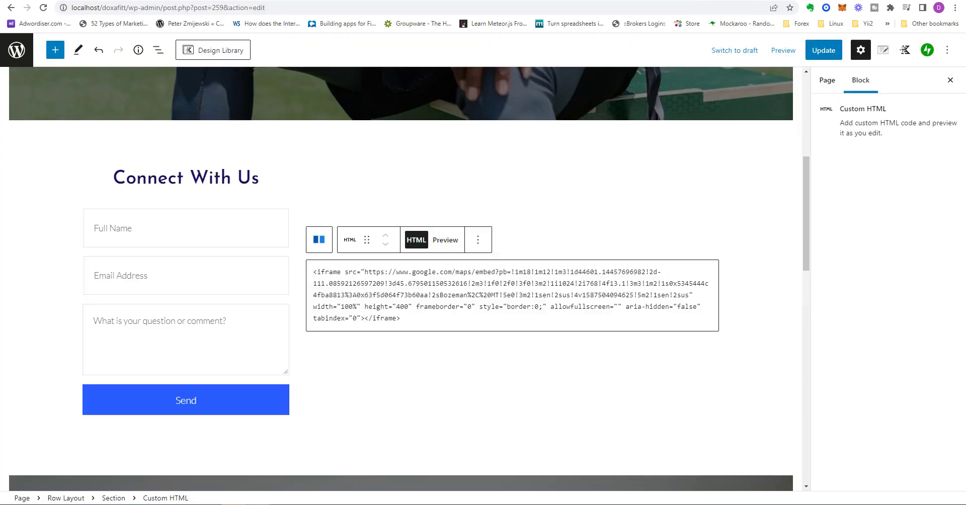
drag(408, 323, 306, 268)
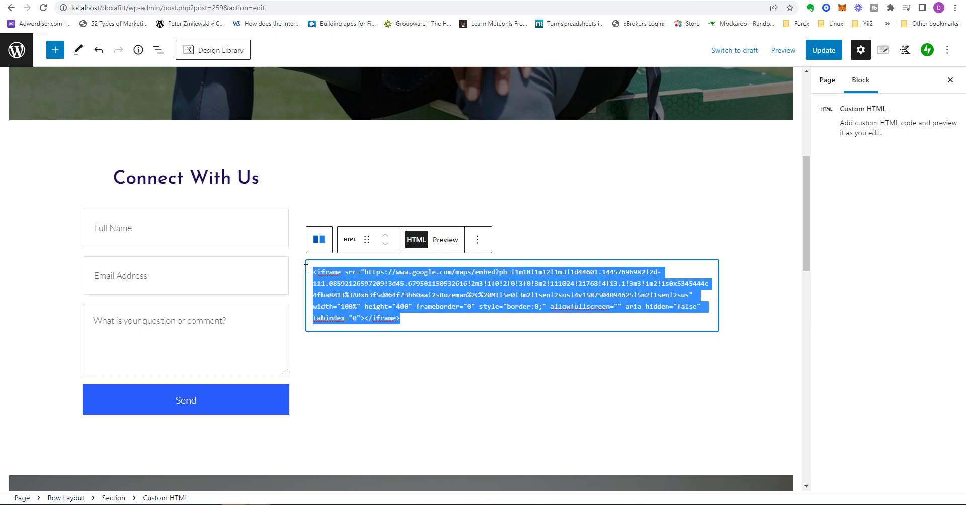
right_click(350, 285)
click(375, 331)
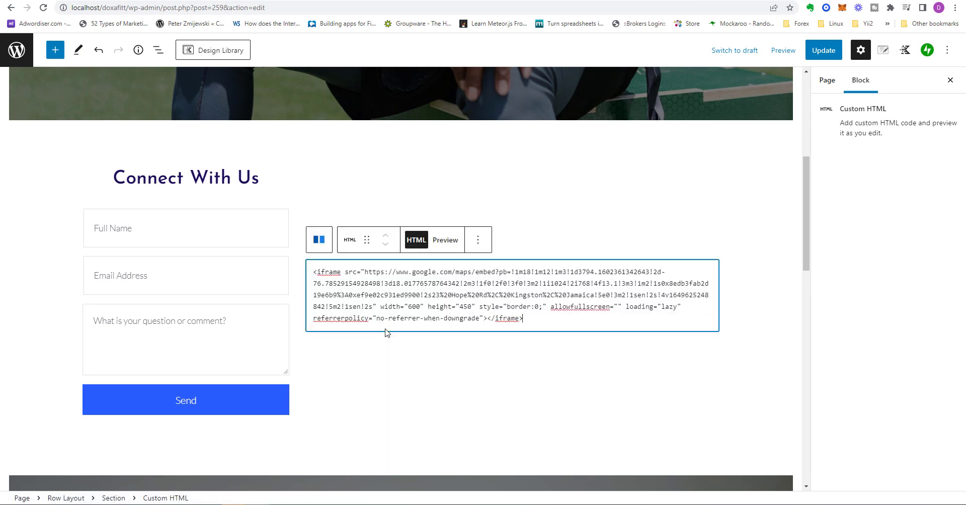
Step: Set the map iframe's width to 100% and its height to 400, and preview the embedded map
double_click(415, 307)
text(100)
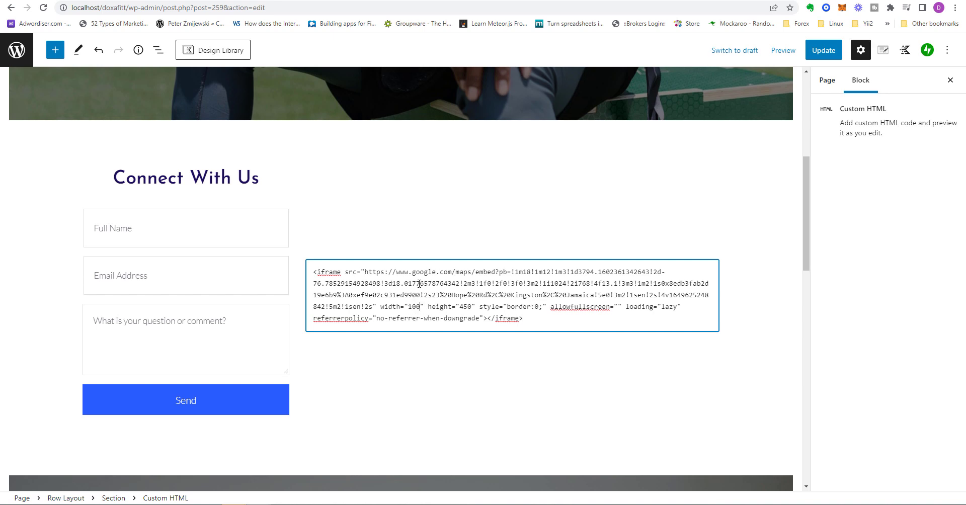
text(%)
click(469, 307)
key(Delete)
text(0)
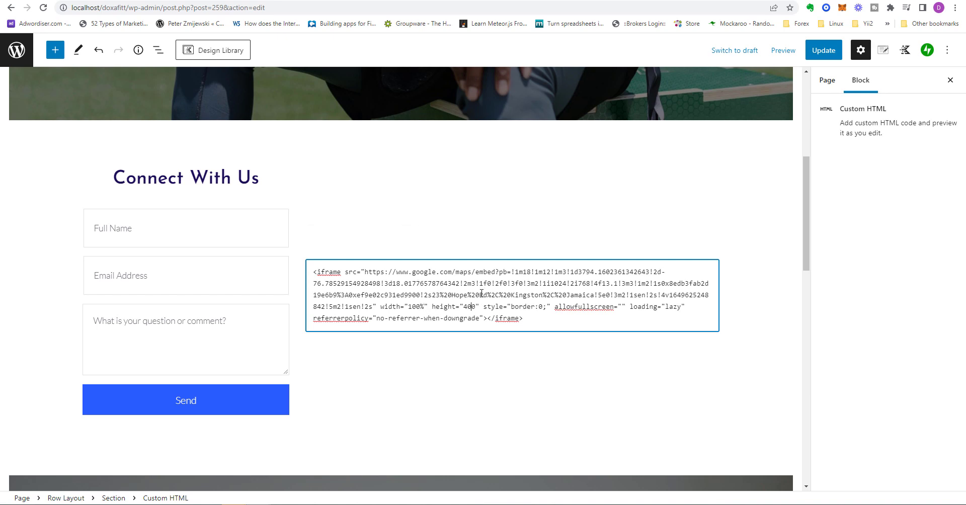
click(449, 241)
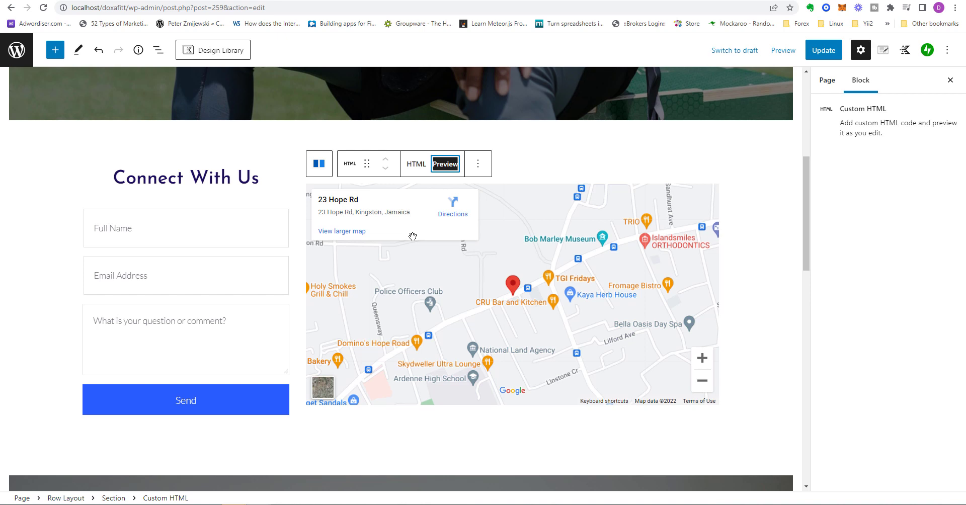
Step: Add the business phone number as a new line beneath the address in the Contact Us banner
scroll(666, 341, down, 3)
scroll(668, 346, up, 6)
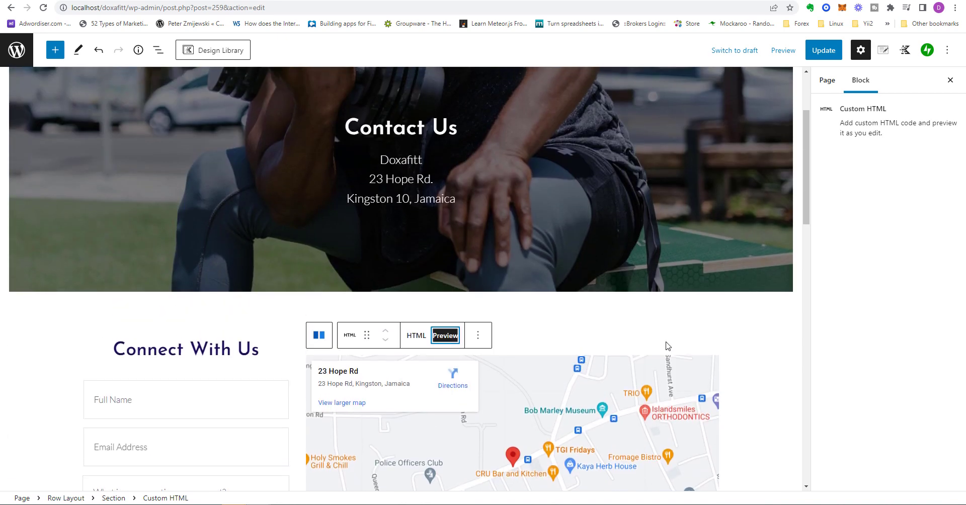
scroll(666, 346, up, 1)
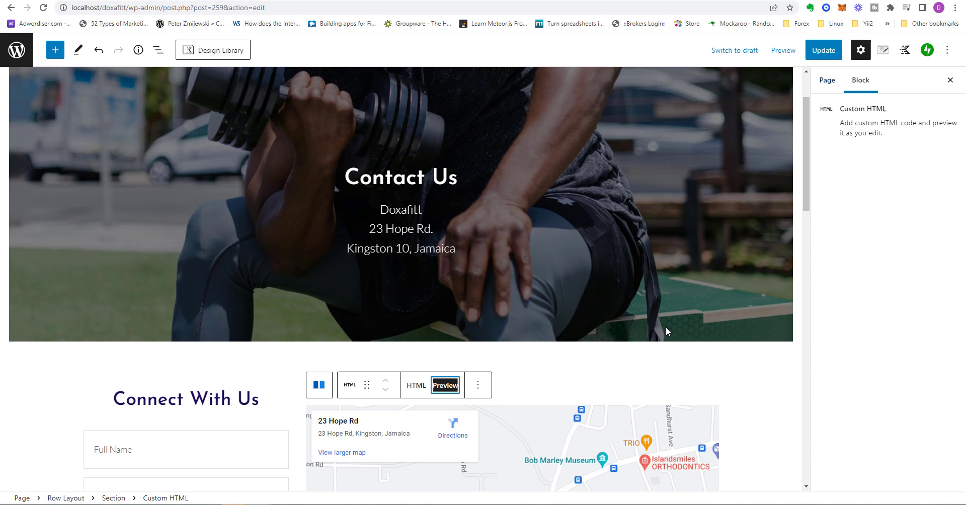
scroll(666, 324, down, 4)
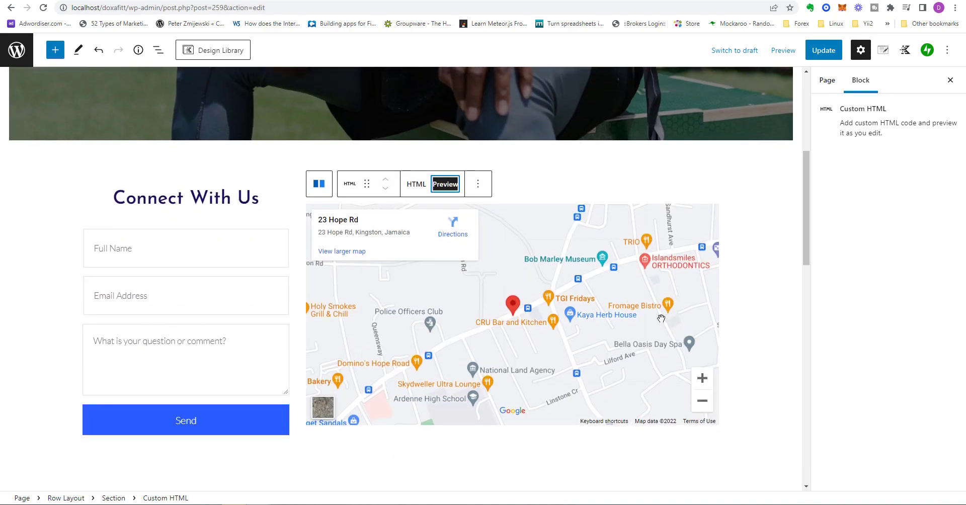
scroll(662, 318, down, 5)
scroll(661, 318, down, 9)
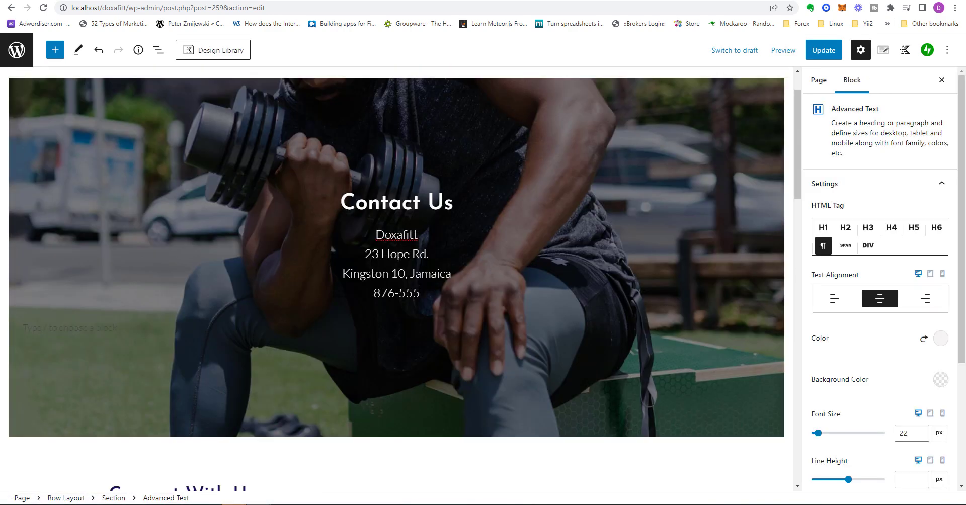
text(-4141)
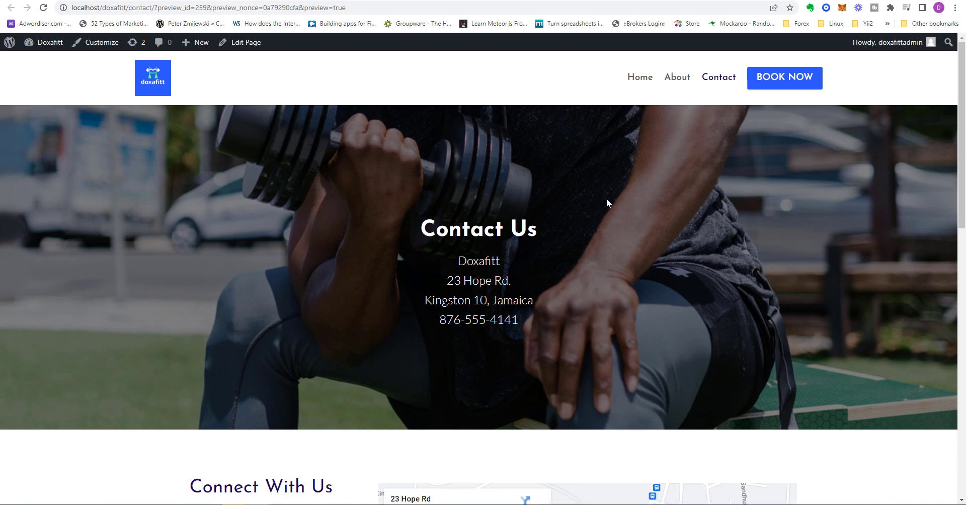
Step: Examine the Contact page preview from the banner through the map and FAQ section to the footer
scroll(607, 203, down, 7)
scroll(820, 291, down, 6)
scroll(860, 297, up, 13)
scroll(855, 298, down, 13)
click(425, 206)
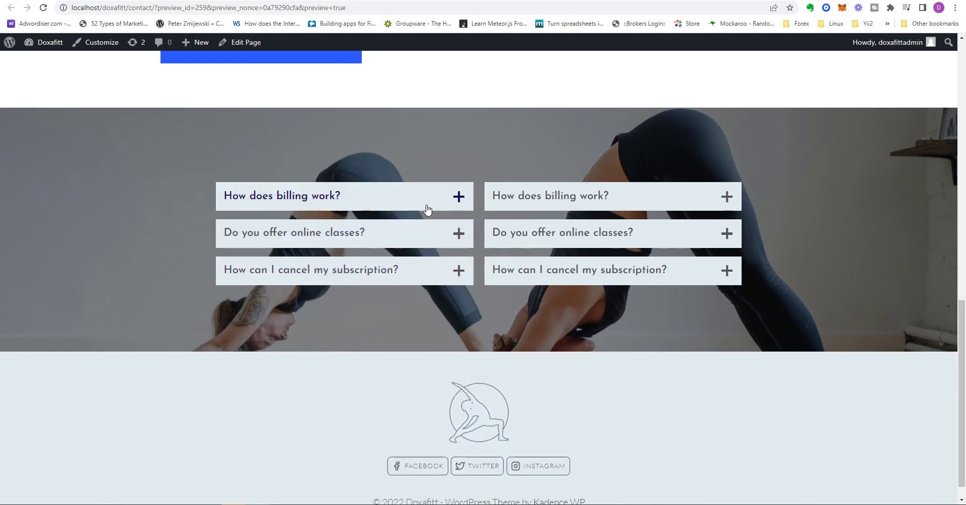
scroll(671, 264, up, 13)
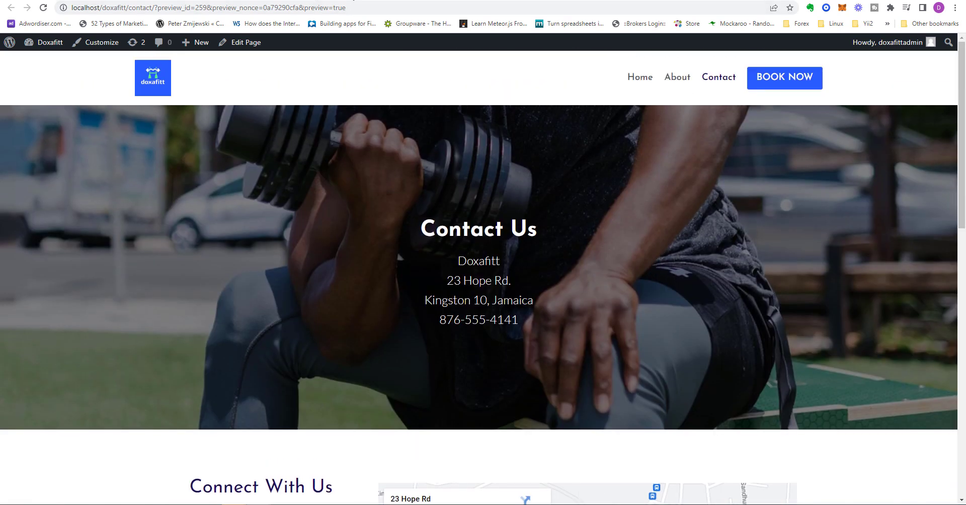
Step: Return to the Contact page editor and delete the row containing the FAQ accordions
click(358, 1)
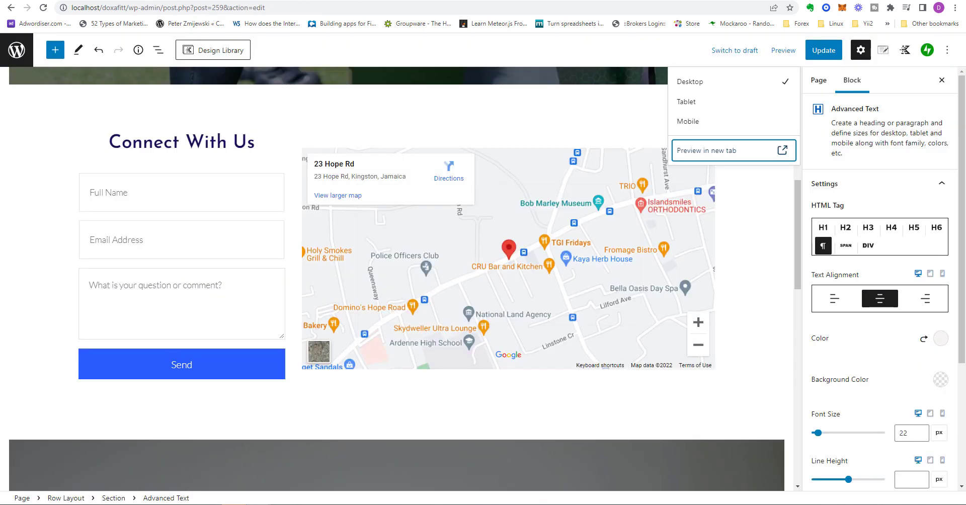
scroll(628, 363, down, 3)
click(654, 346)
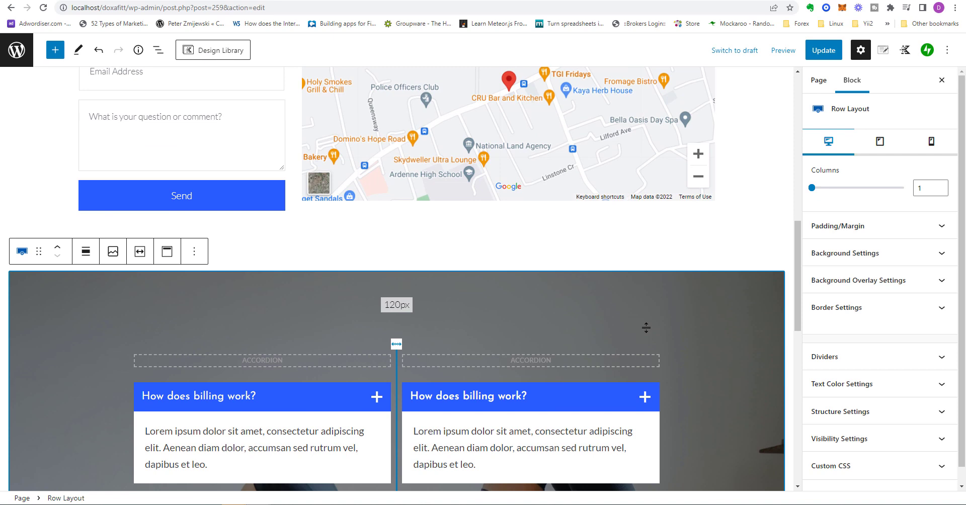
click(194, 254)
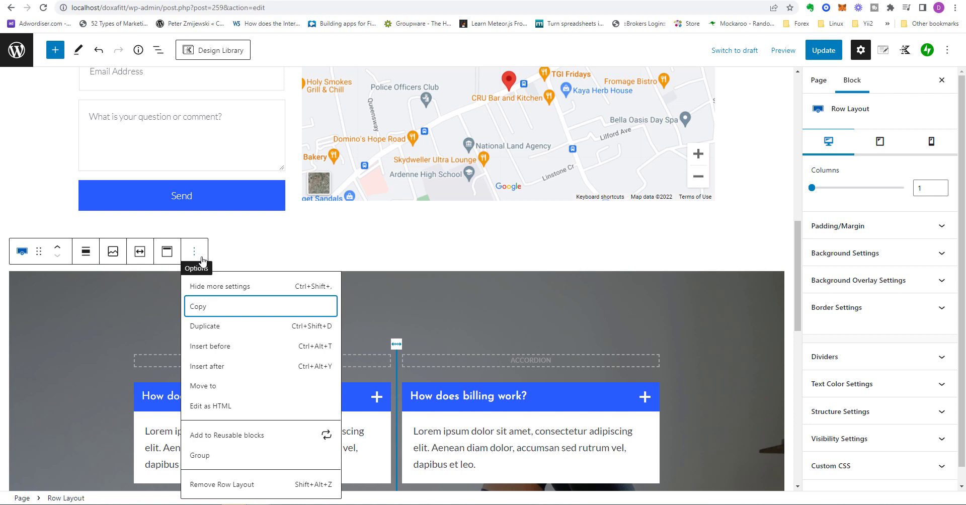
click(337, 302)
key(Delete)
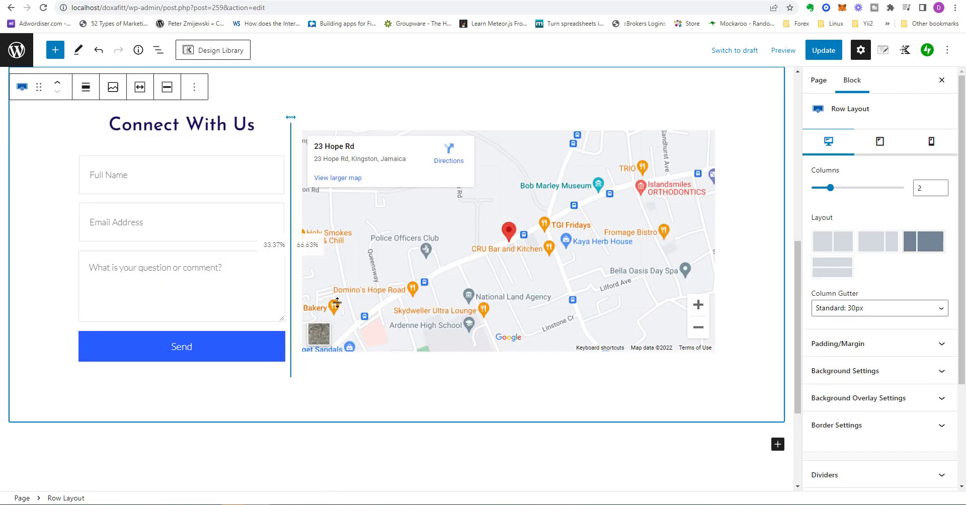
Step: Update the Contact page to save the edits
scroll(337, 428, down, 3)
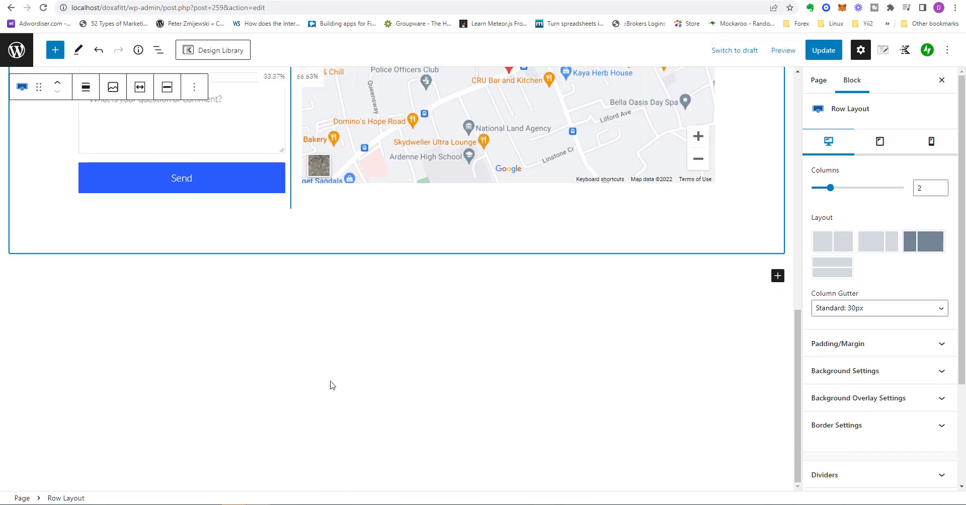
scroll(330, 385, up, 10)
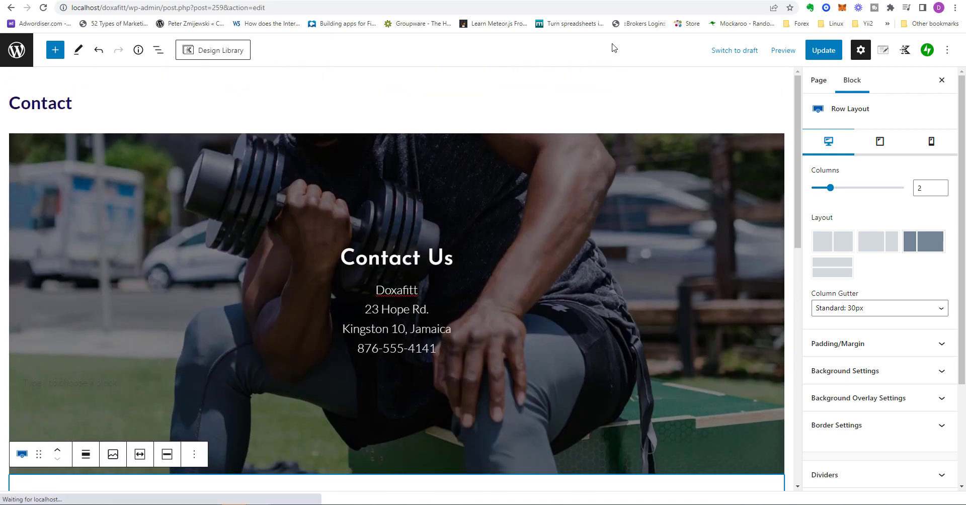
click(816, 51)
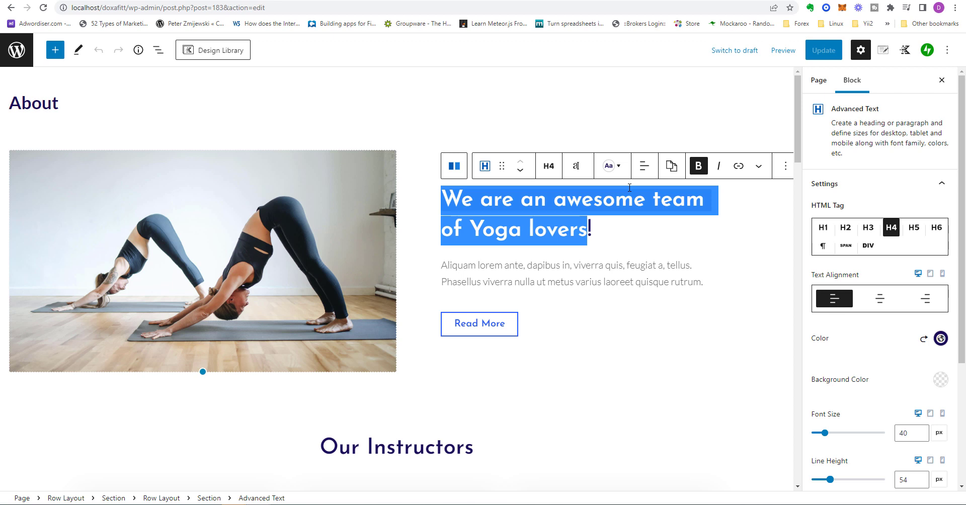
Step: On the About page, change the intro heading to "We are an awesome team of Fitness lovers!"
double_click(490, 227)
text(Fl)
key(BackSpace)
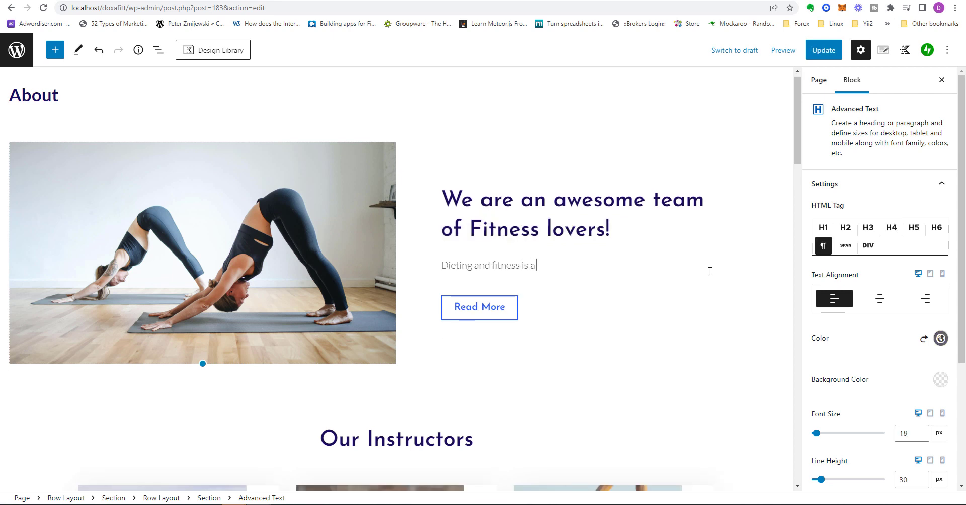
Step: Replace the intro paragraph with "Dieting and fitness is a lifestyle that when embraced is extremely rewarding." plus the team's offer of tips and customized plans
text(estyle that when embrace)
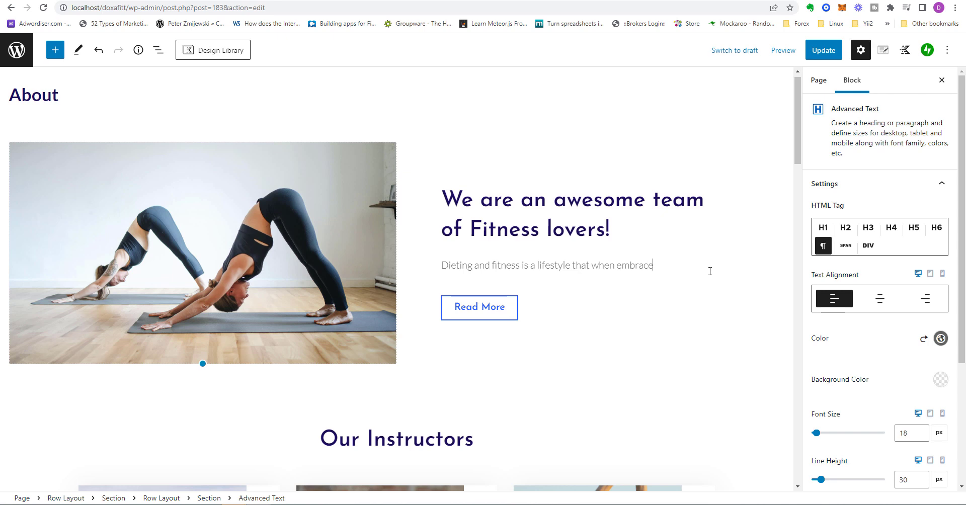
text(d is extremely rewarding. )
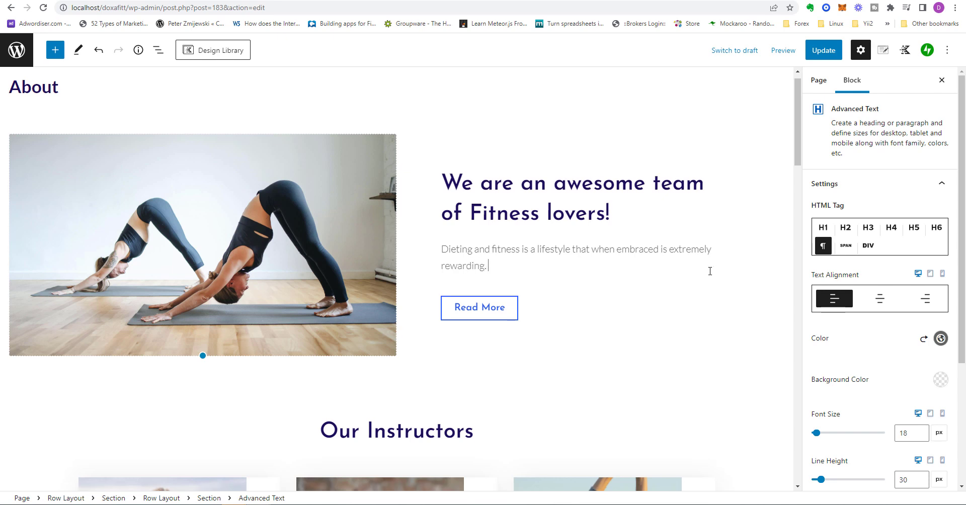
text(Our team)
Step: Open the link setting of the Read More button for editing
click(491, 317)
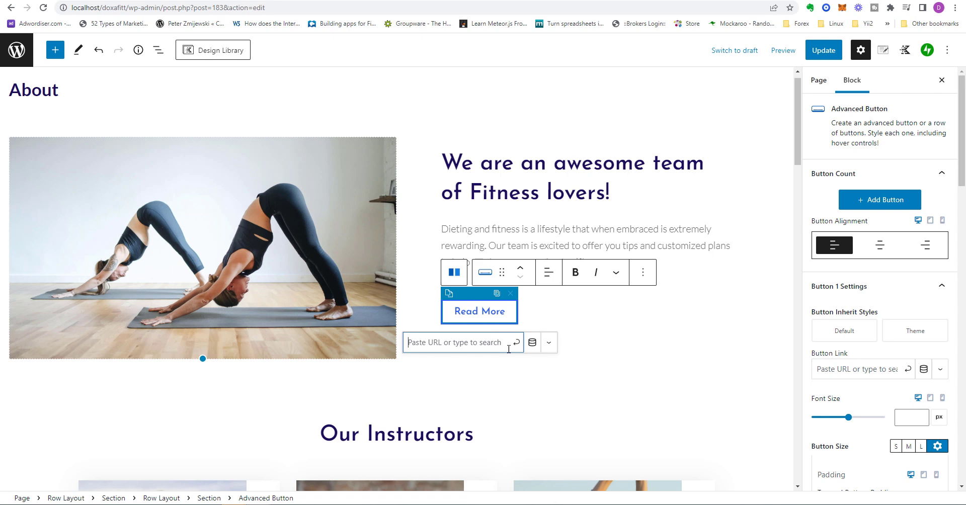
click(852, 369)
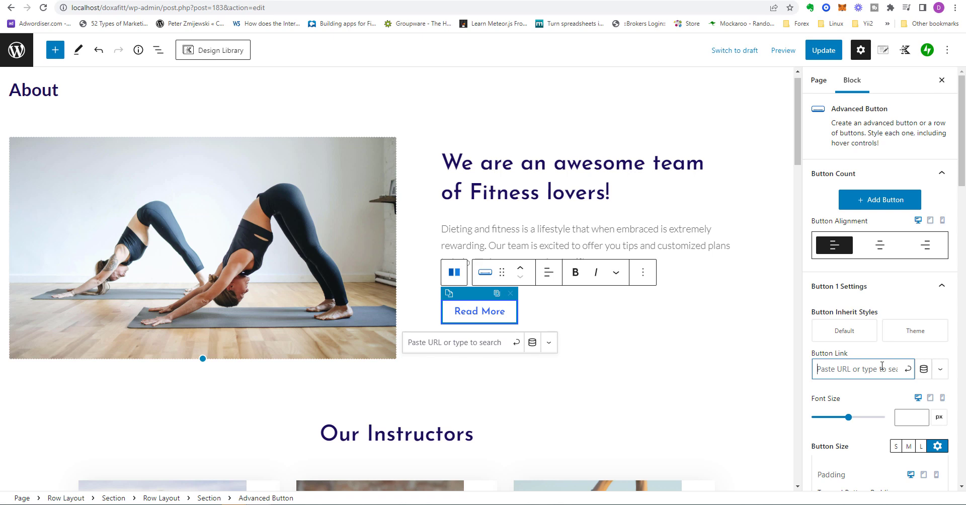
text(doxafit)
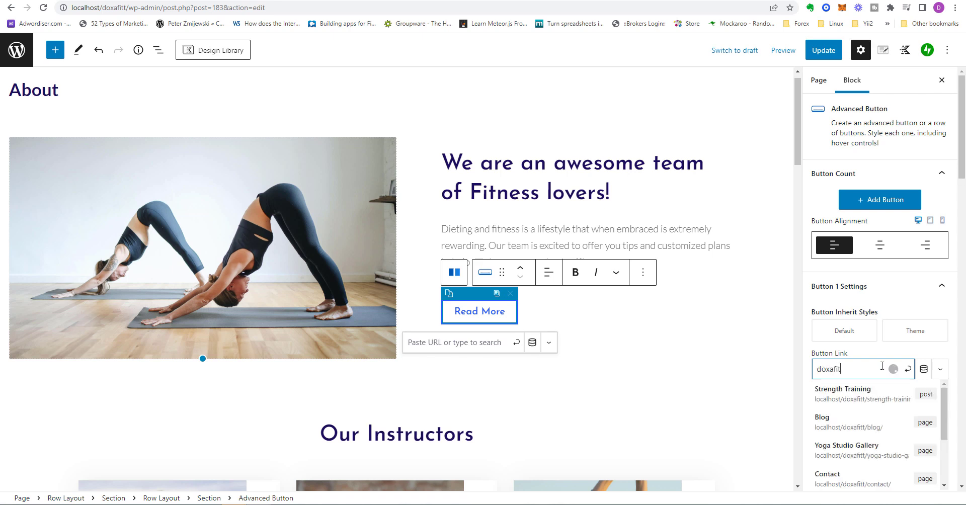
key(BackSpace)
key(BackSpace)
key(BackSpace)
key(BackSpace)
key(BackSpace)
key(BackSpace)
key(BackSpace)
text(home)
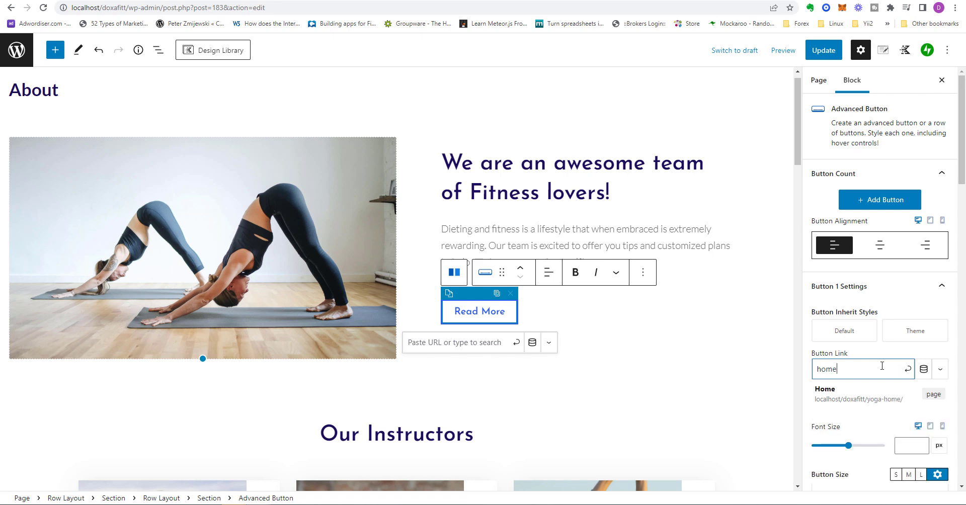
key(BackSpace)
key(BackSpace)
key(BackSpace)
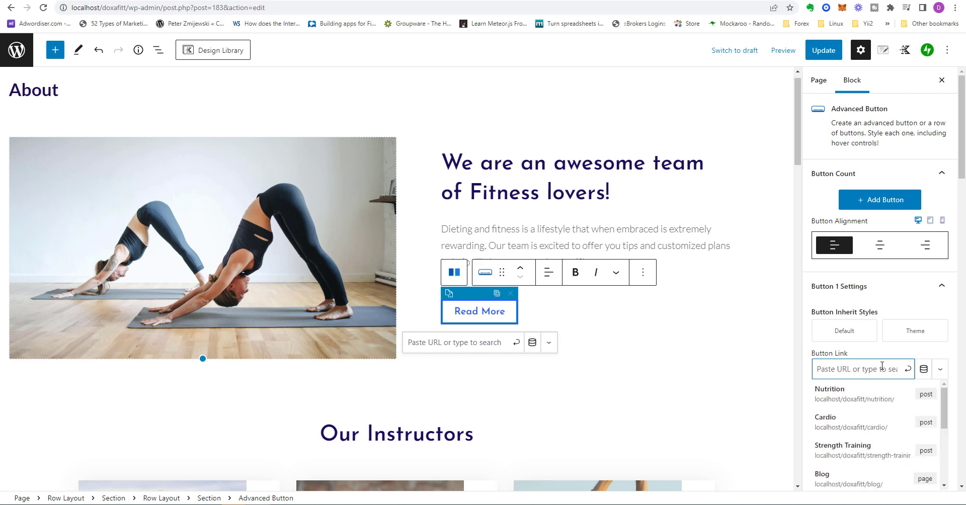
Step: Search for "blog" and link the Read More button to the site's Blog page
text(blog)
click(850, 398)
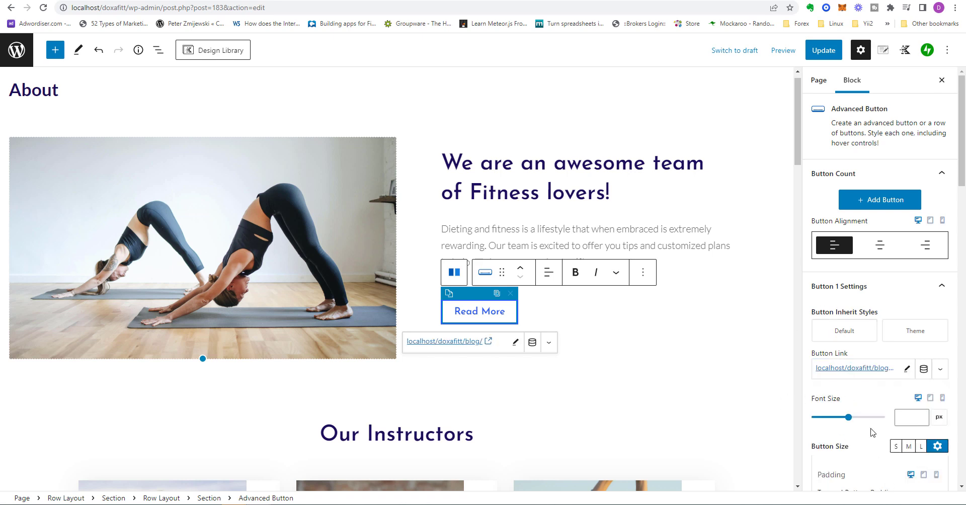
click(734, 374)
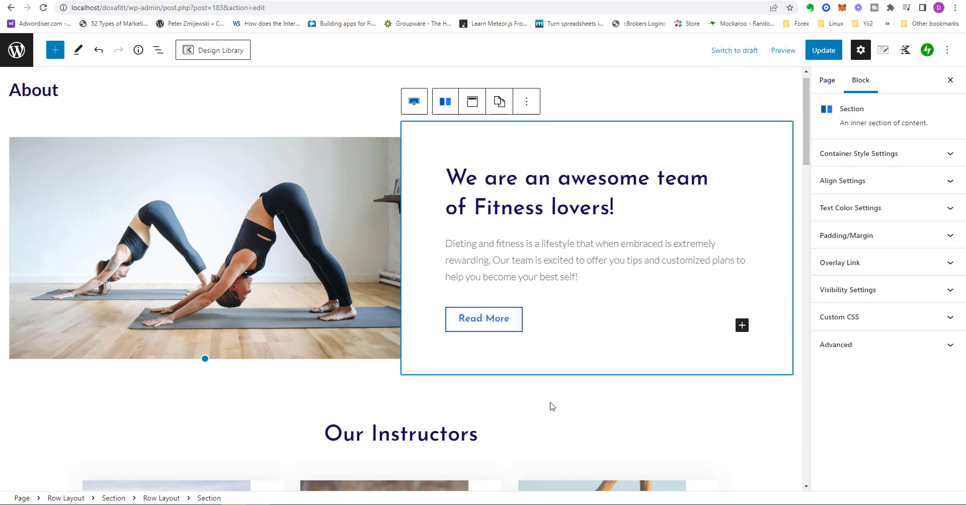
Step: Change the label of the button under the intro paragraph to "Read Blog"
scroll(547, 402, down, 3)
click(476, 172)
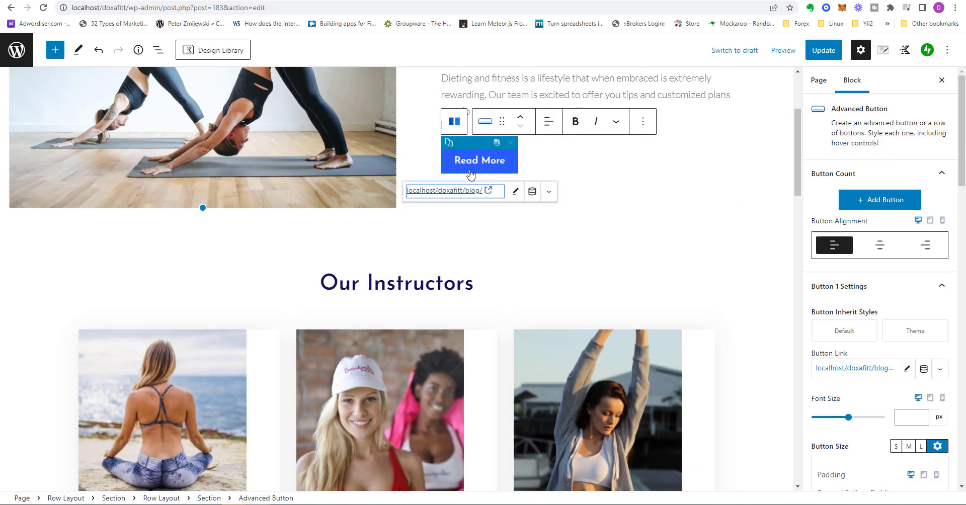
scroll(603, 287, up, 1)
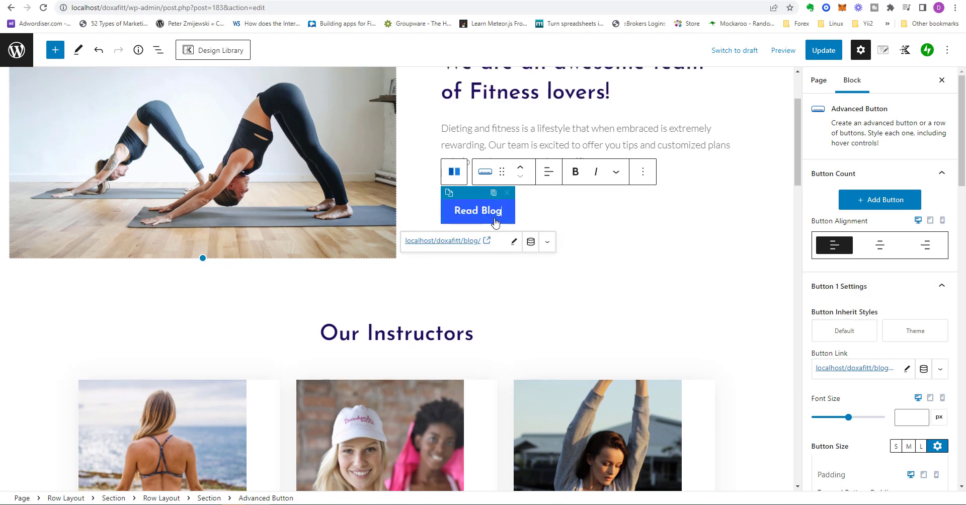
click(708, 244)
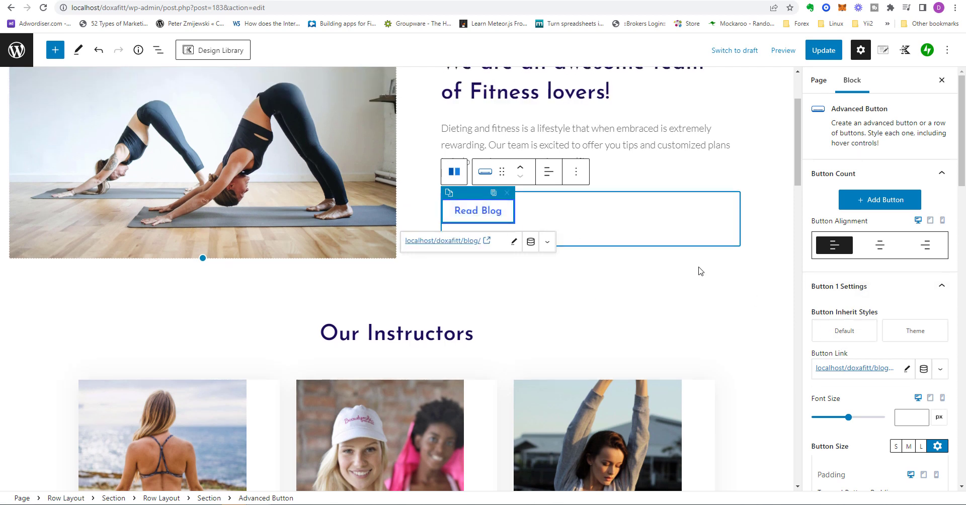
click(735, 347)
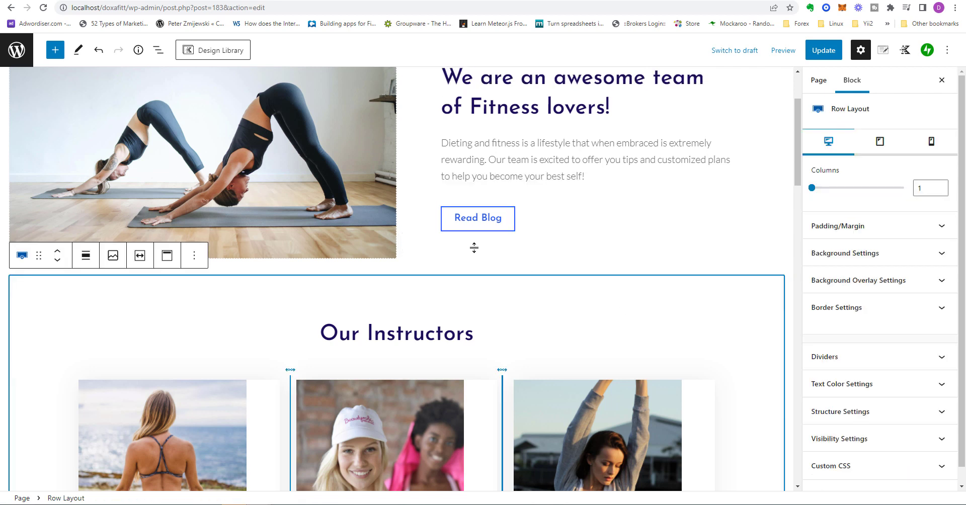
Step: Try the plank exercise photo from the media library as the About intro row's background image, and undo it
click(294, 184)
click(140, 119)
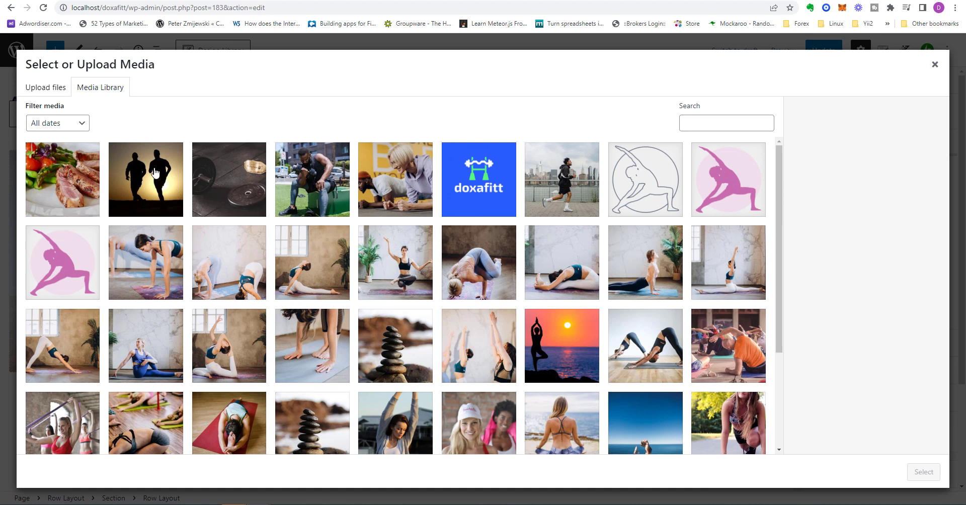
click(389, 203)
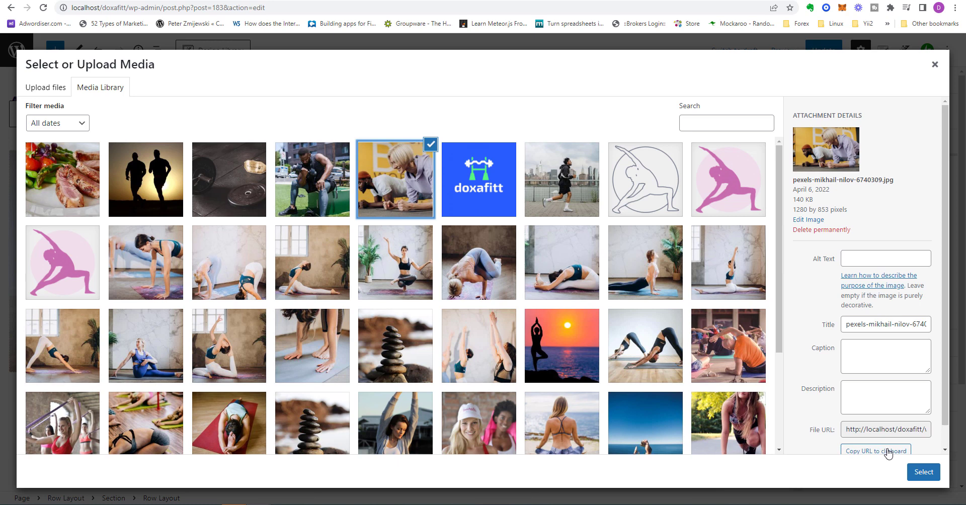
click(914, 476)
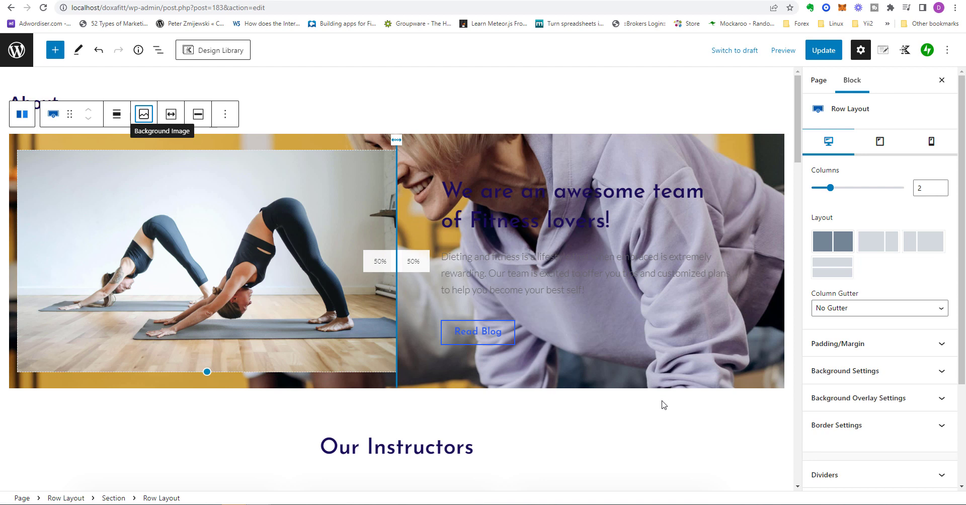
key(ctrl+z)
scroll(394, 421, up, 3)
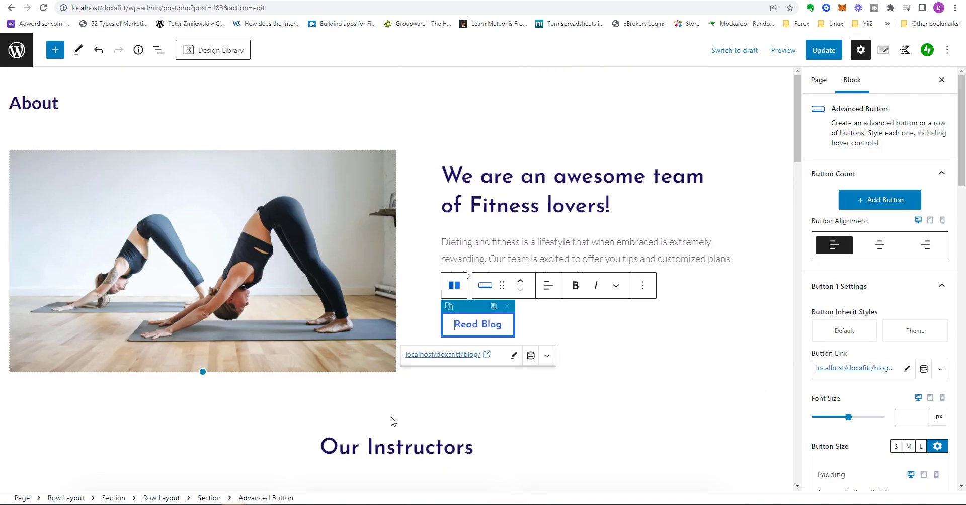
Step: Replace the spacer in the intro section's image column with an image block holding the plank exercise photo
click(319, 329)
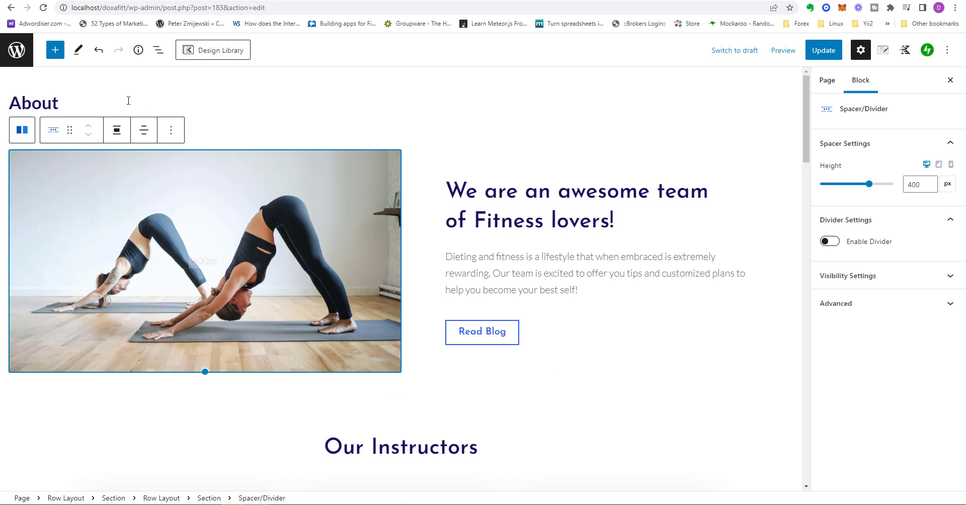
click(144, 130)
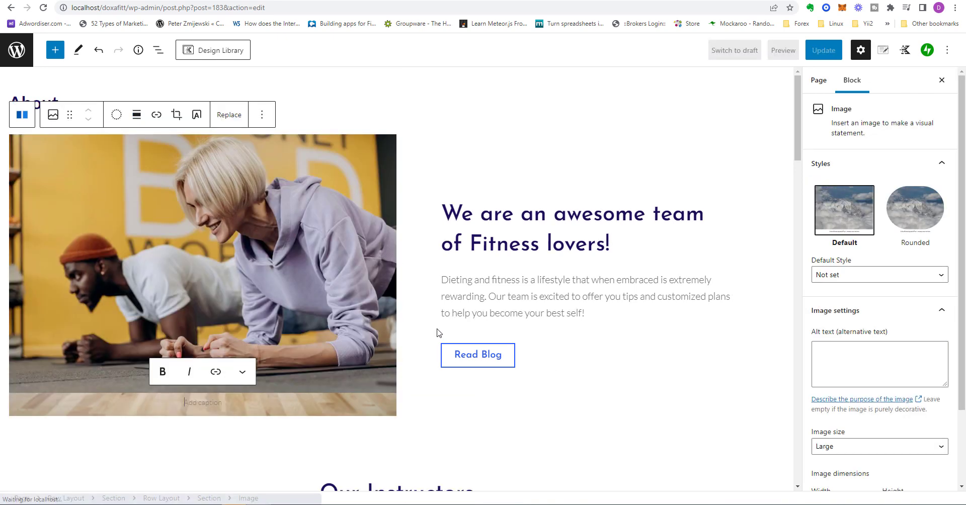
Step: Try the photo of the athlete seated outdoors from the media library as the first instructor card's image
scroll(681, 401, down, 2)
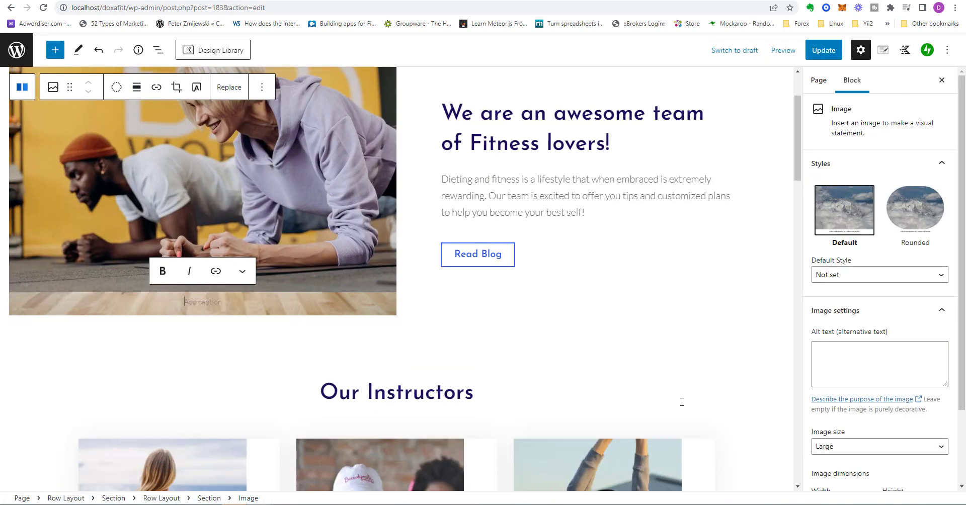
scroll(682, 402, down, 6)
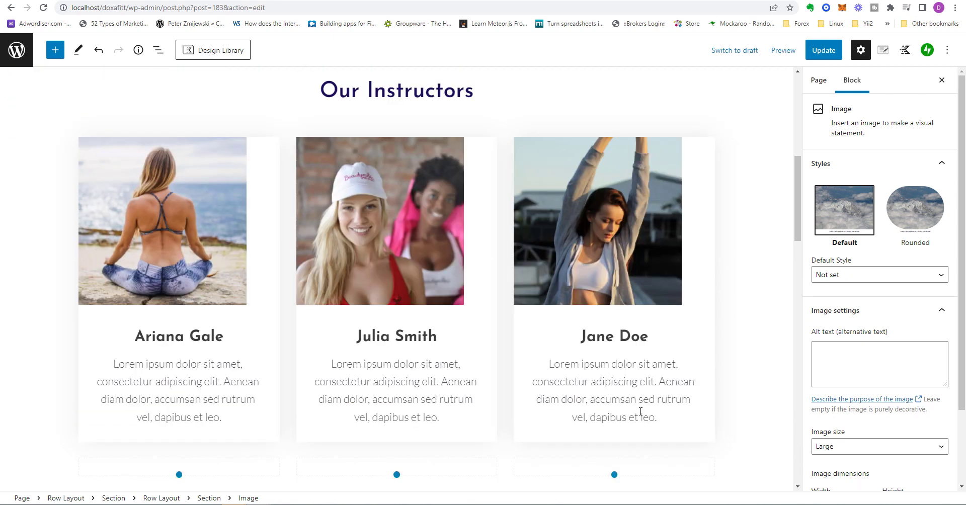
click(182, 341)
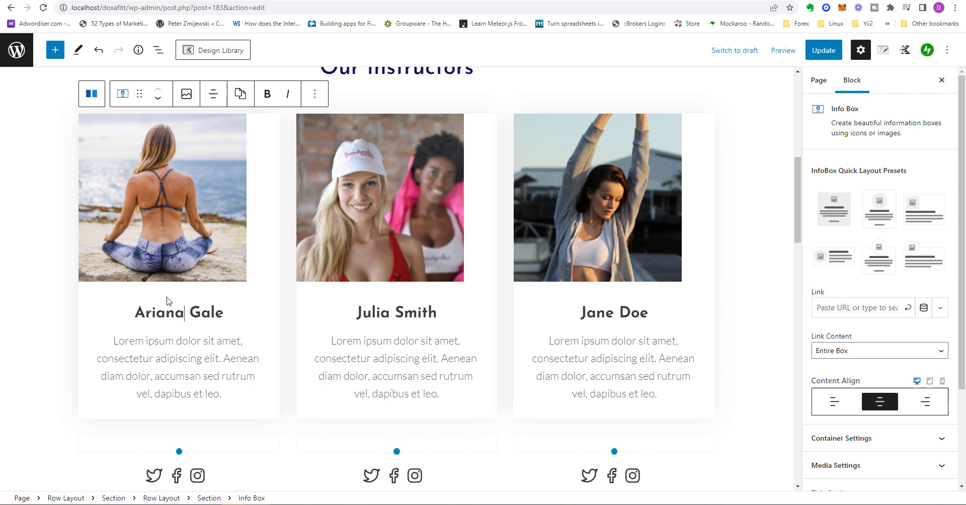
click(173, 261)
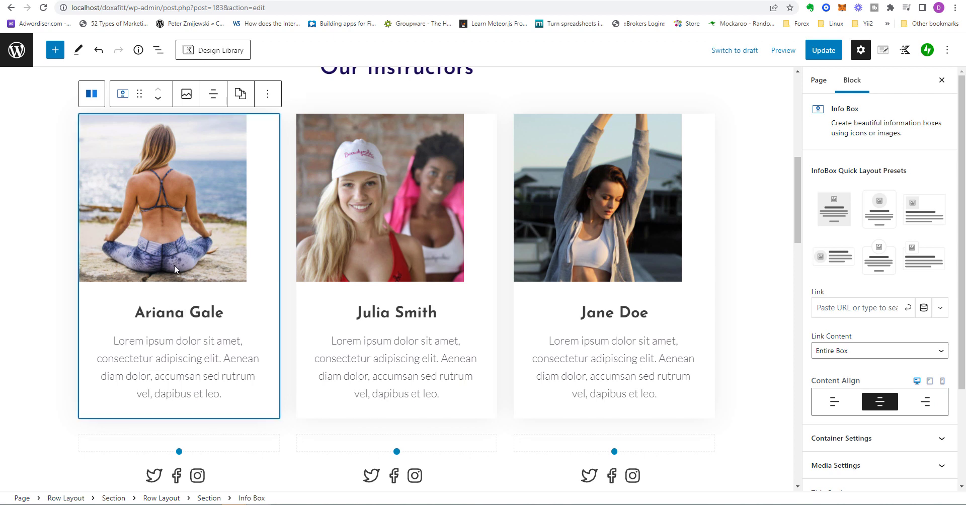
click(186, 93)
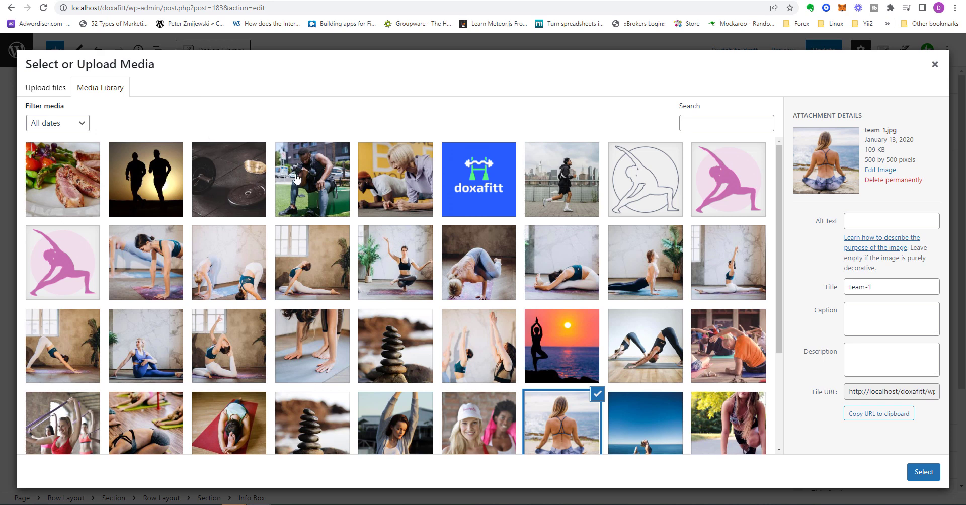
double_click(293, 195)
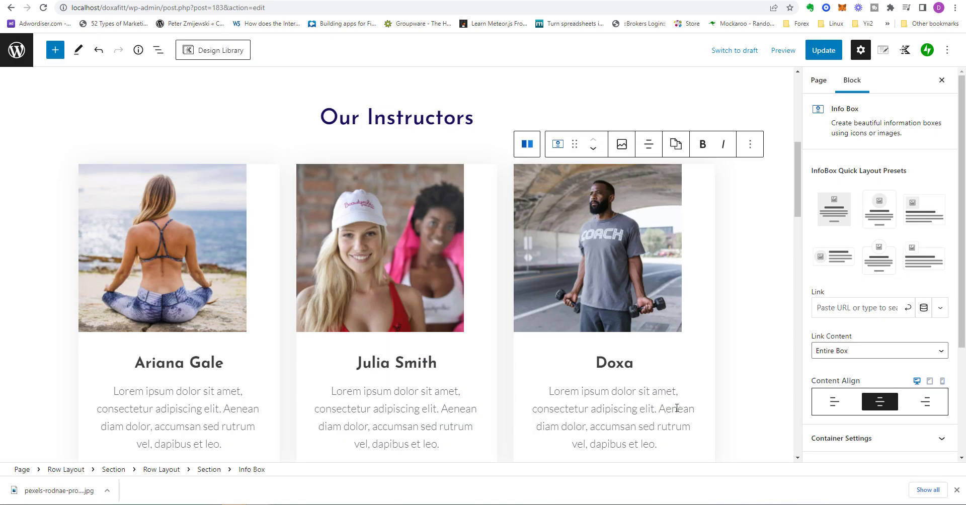
Step: Change the middle instructor card's heading to two instructors' first names joined with "&"
click(672, 426)
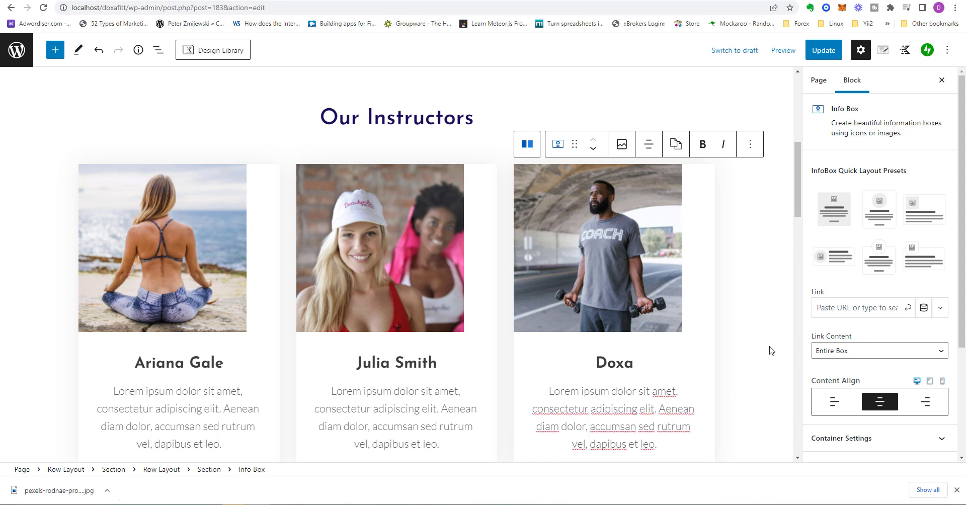
click(395, 362)
text(&)
key(Delete)
key(Delete)
key(Delete)
key(Delete)
text(amantha)
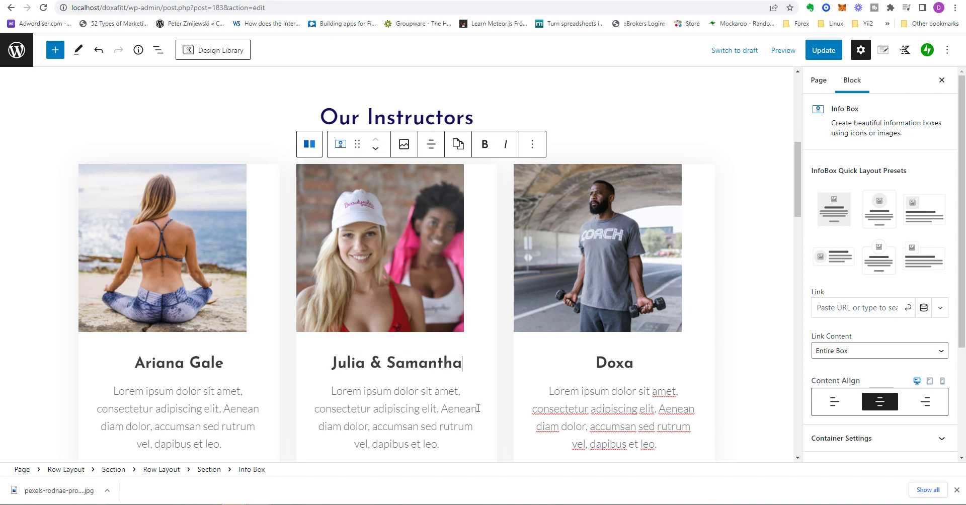
Step: Examine the Twitter icon's link field and icon picker in the social icons under the first instructor card
scroll(500, 329, down, 5)
click(154, 276)
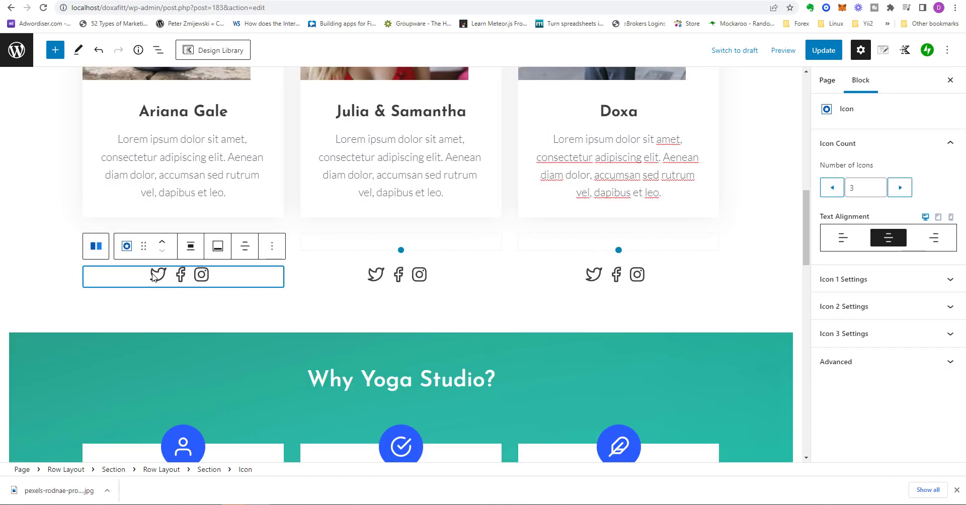
click(912, 277)
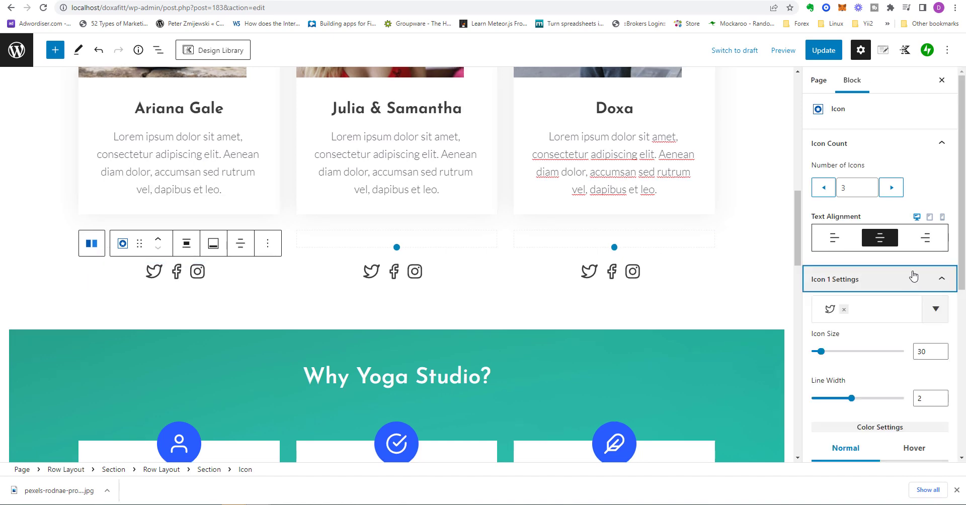
scroll(914, 275, down, 5)
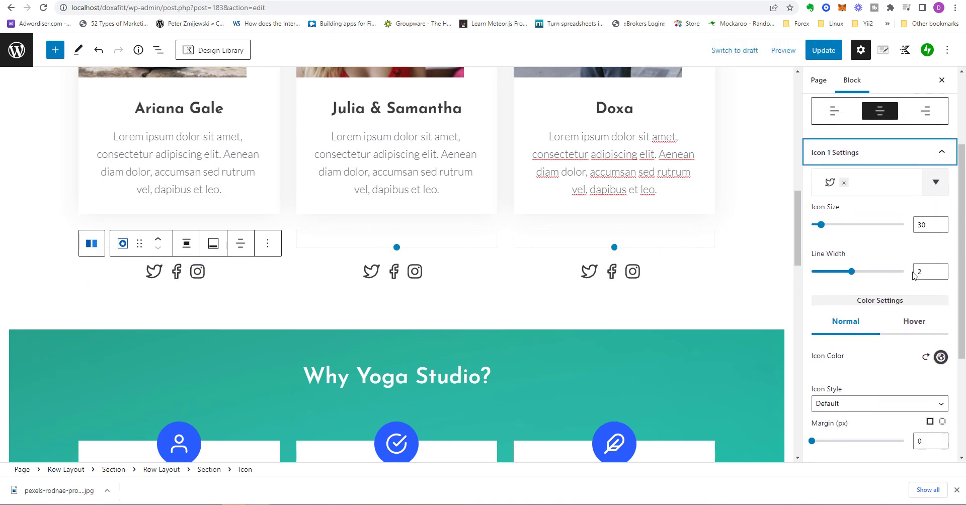
scroll(914, 275, down, 5)
click(857, 365)
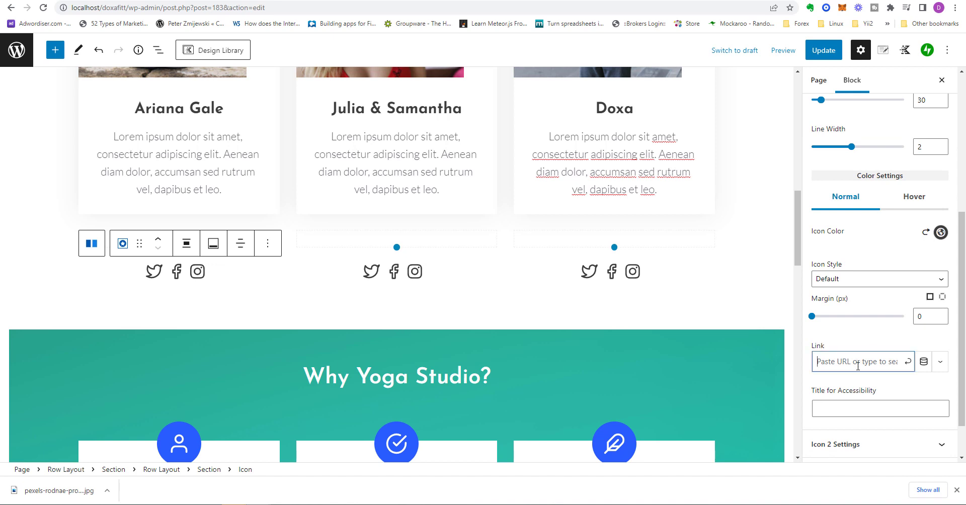
click(176, 277)
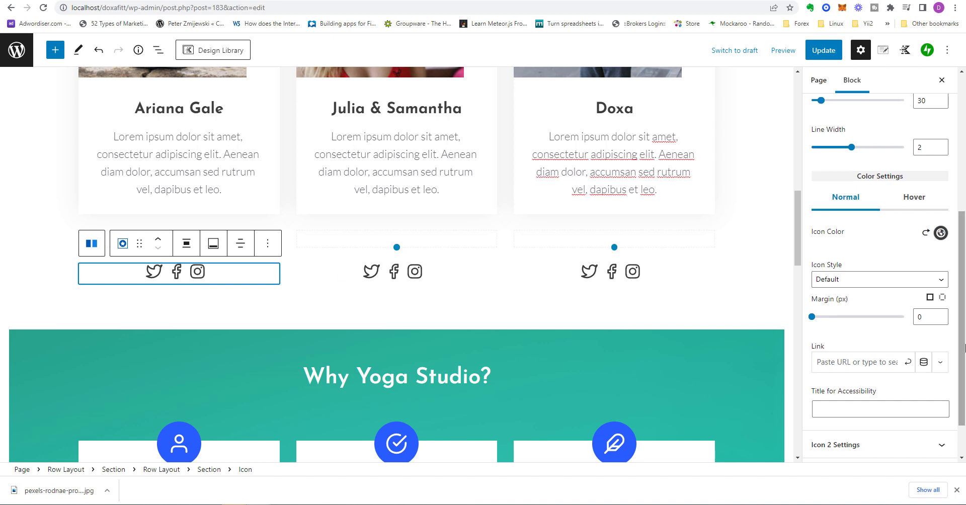
scroll(884, 327, up, 4)
click(929, 260)
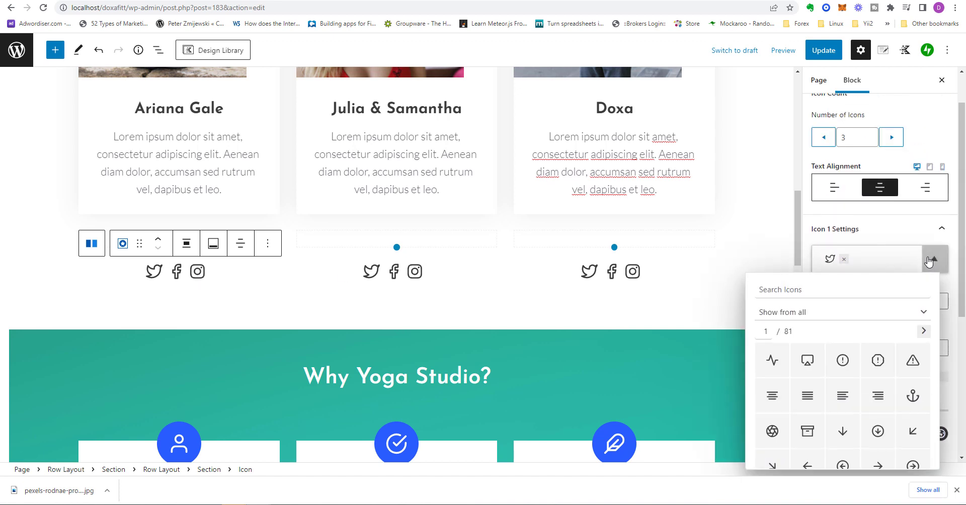
click(930, 260)
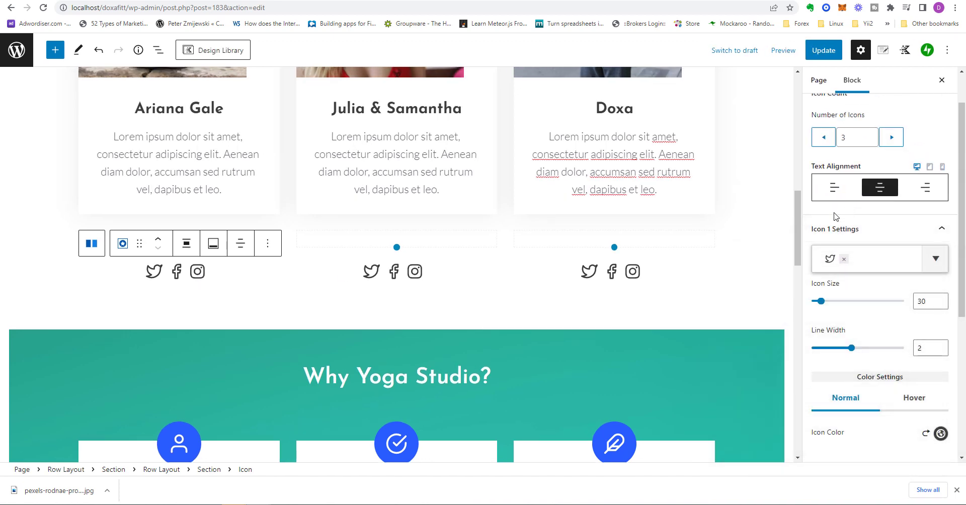
scroll(895, 312, up, 1)
Step: Preview the map of the custom HTML block beside the Contact Us form
scroll(451, 281, down, 5)
click(452, 282)
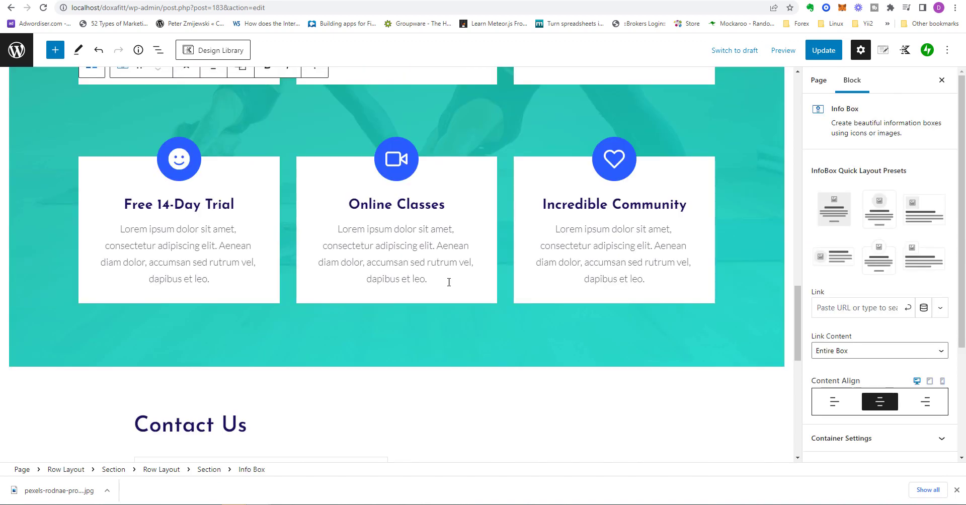
scroll(448, 281, down, 4)
scroll(447, 287, down, 3)
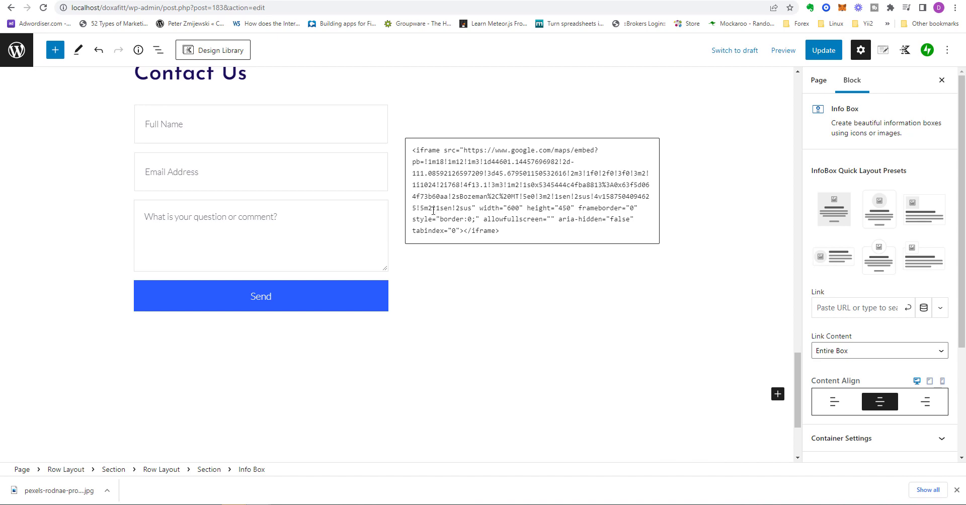
click(523, 167)
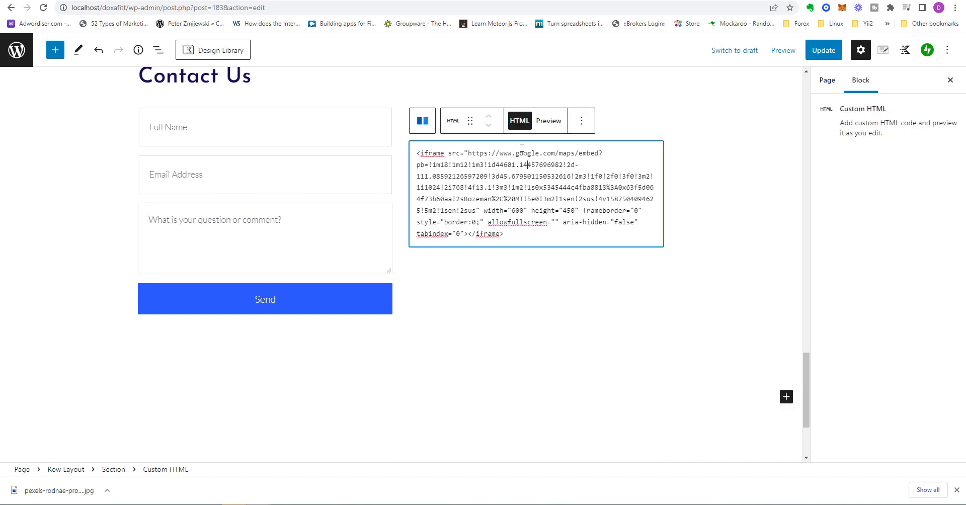
click(549, 123)
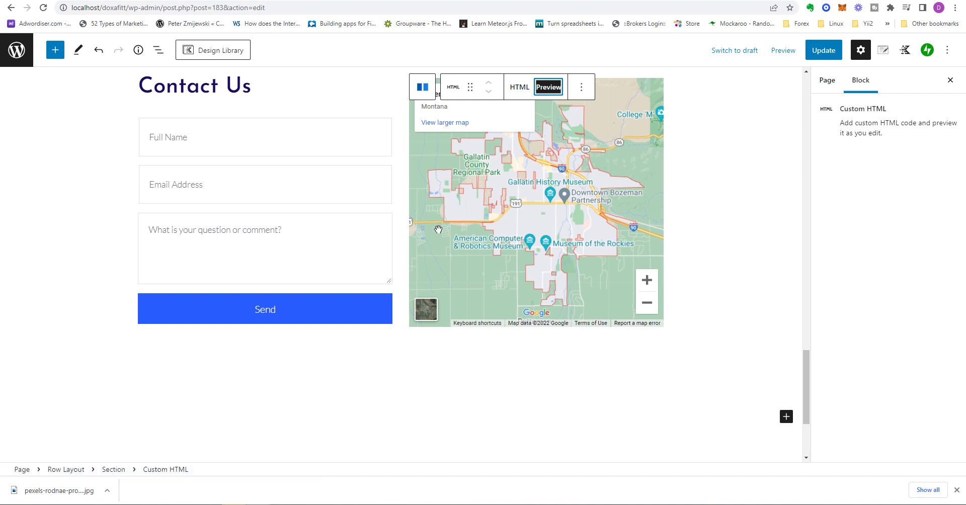
Step: Switch to Google Maps, copy the embed HTML of the business location's map, and return to the page editor
key(ctrl+Tab)
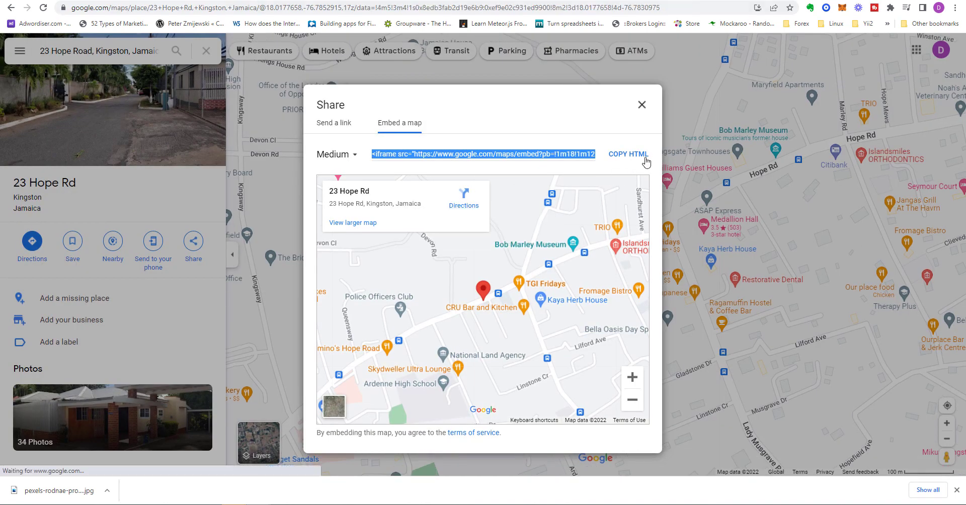
click(629, 154)
key(ctrl+shift+Tab)
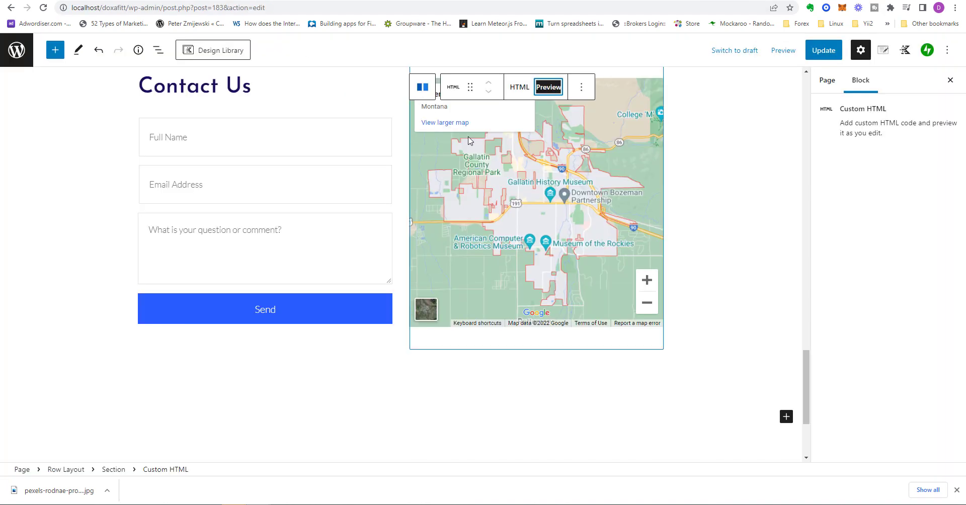
Step: Replace all code in the custom HTML block beside the contact form with the copied map embed code and preview it
scroll(553, 202, up, 2)
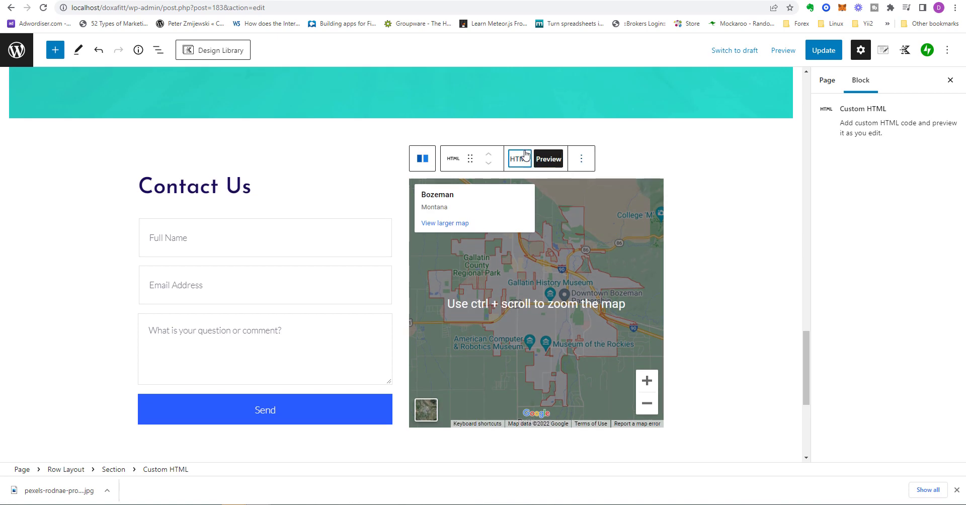
click(520, 156)
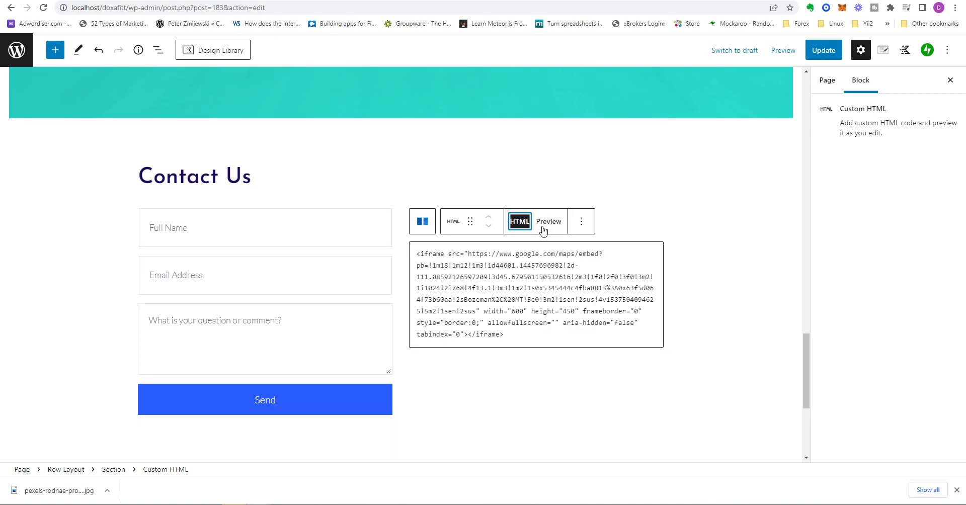
click(528, 280)
key(ctrl+a)
right_click(497, 293)
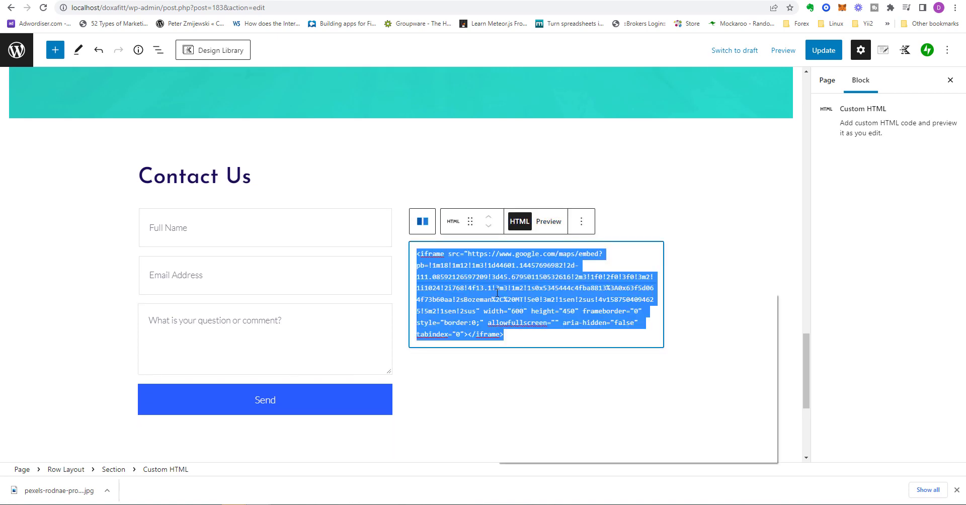
click(545, 341)
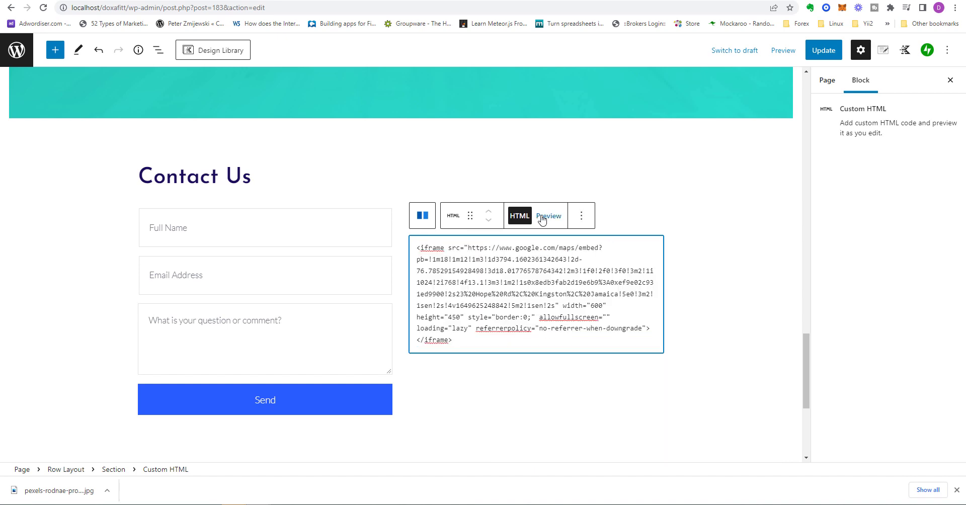
click(549, 222)
Step: Review the About page from the editor and in a new-tab preview down to the footer, and close the preview
scroll(785, 338, down, 4)
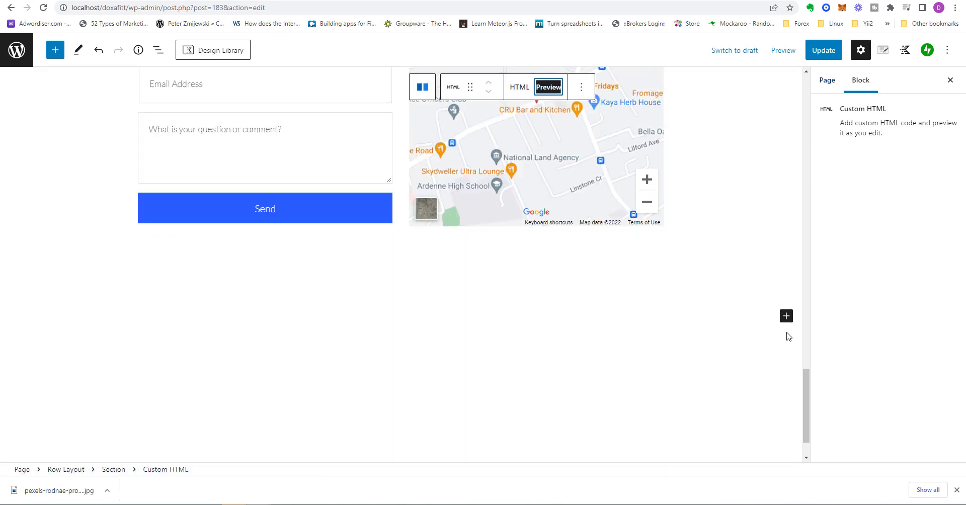
scroll(783, 344, up, 20)
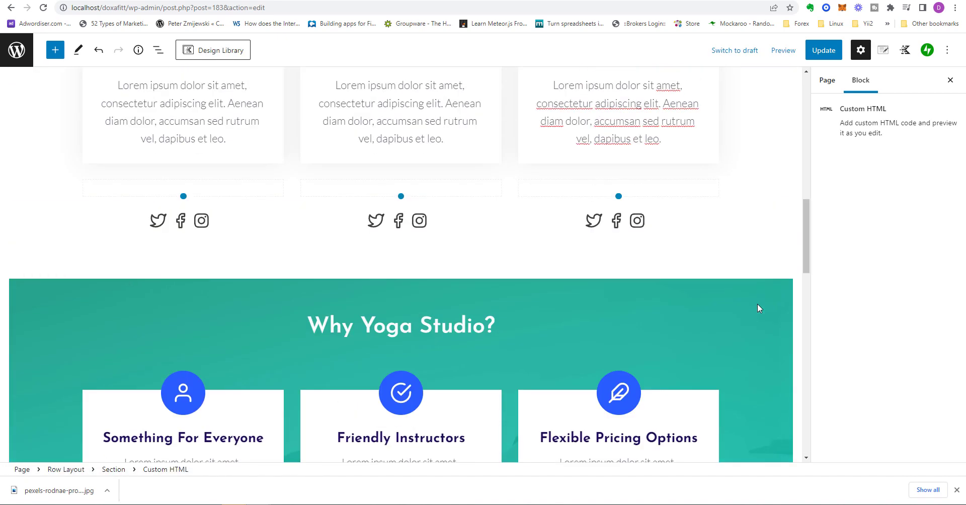
scroll(757, 303, up, 5)
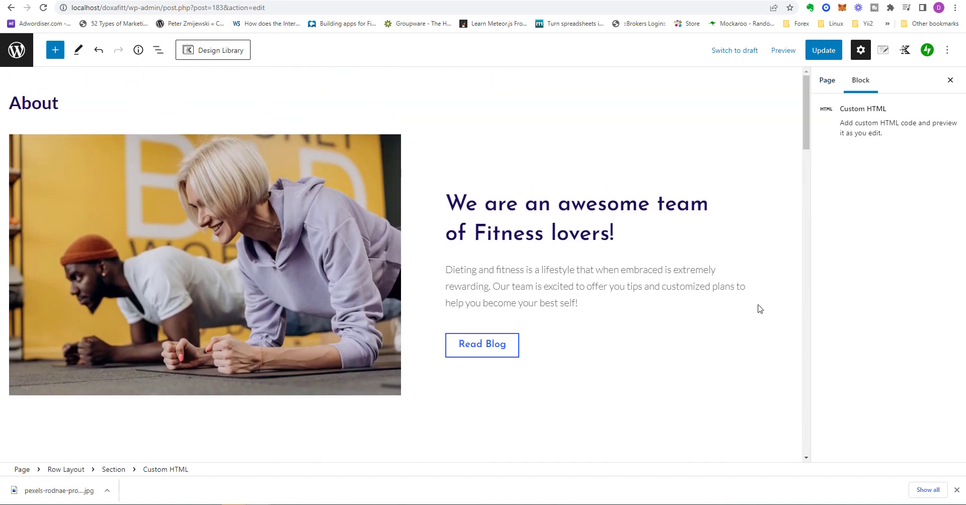
click(785, 51)
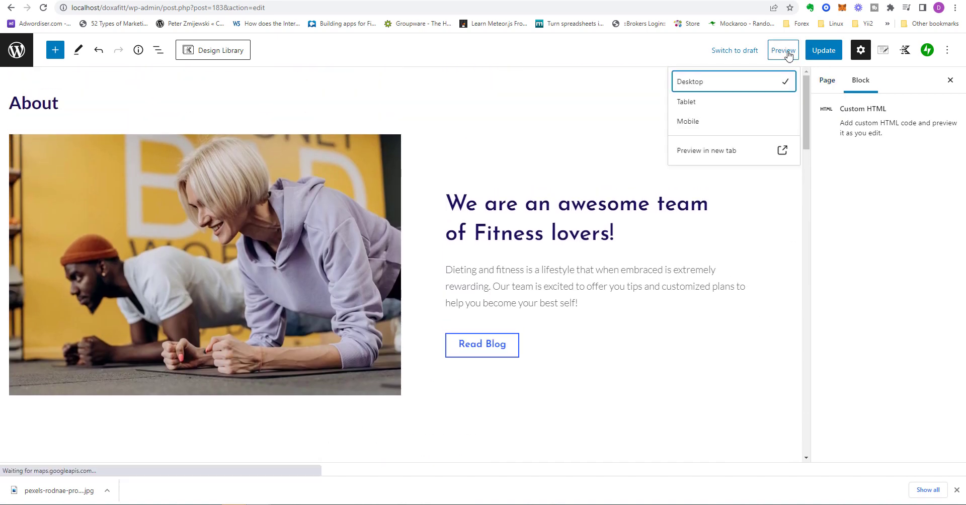
click(723, 160)
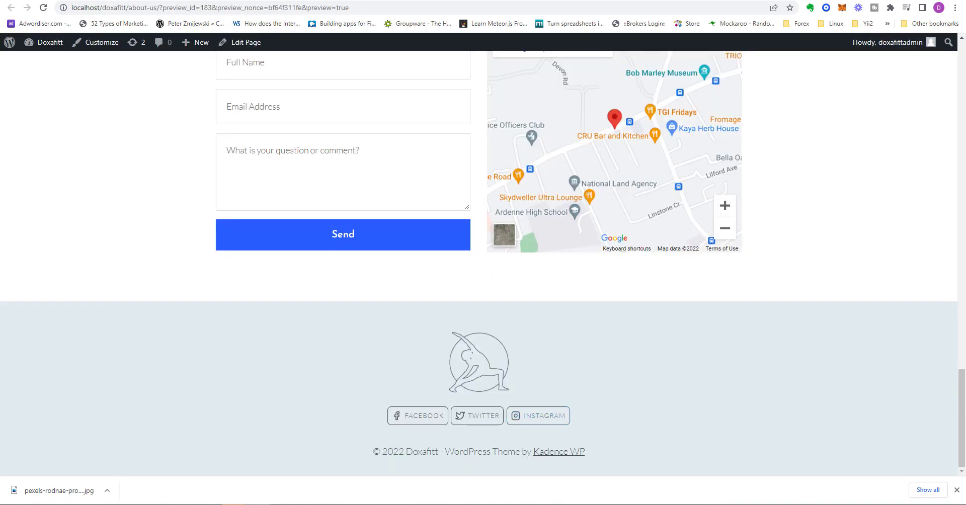
key(ctrl+w)
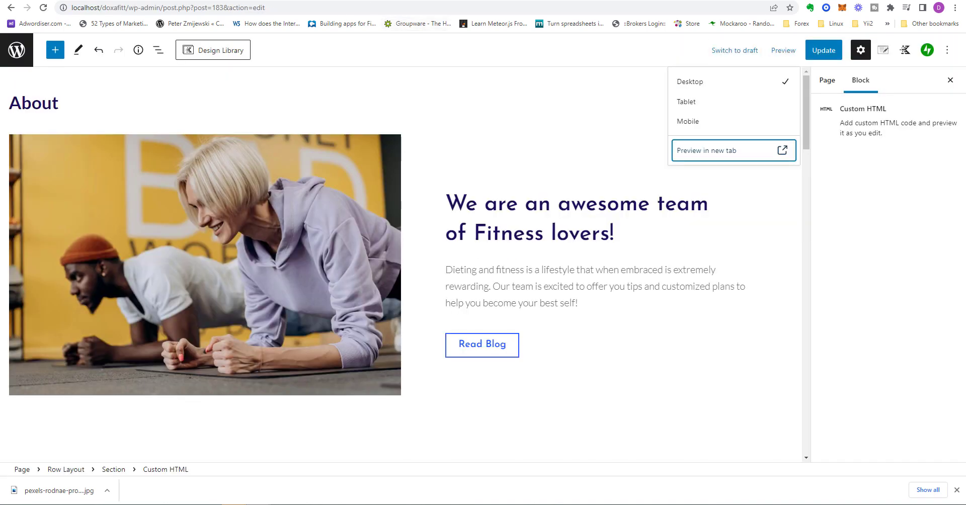
Step: Update the About page with the changes and open its published version
click(822, 50)
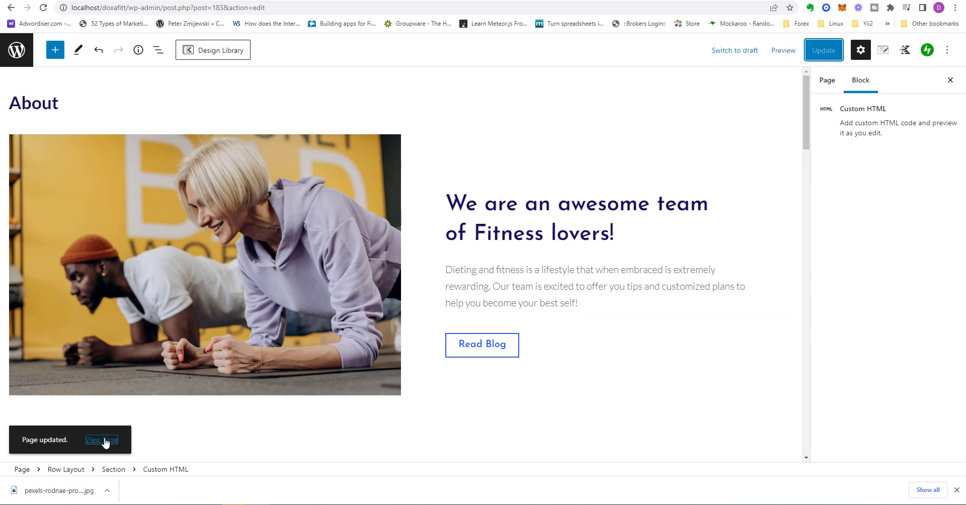
click(103, 440)
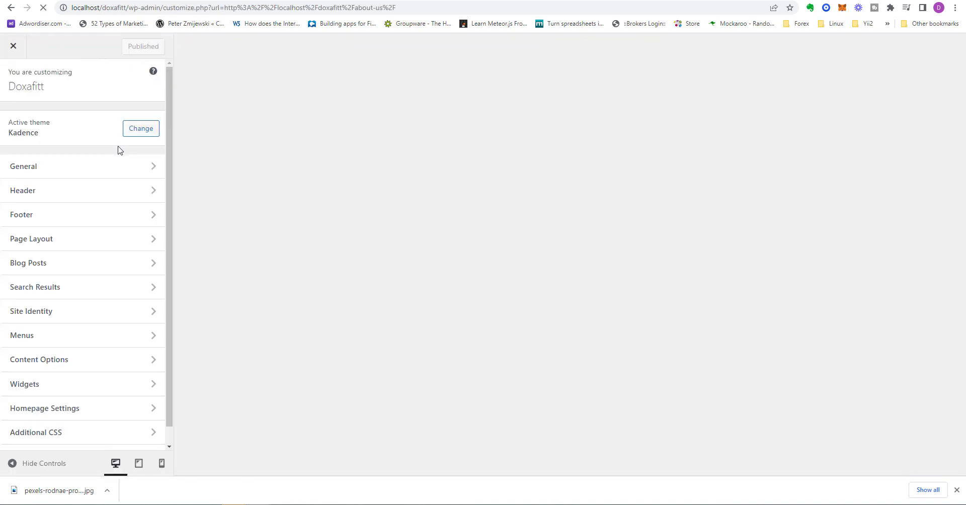
Step: Open the footer's Widget 1 settings in the site customizer and start replacing its yoga image
scroll(96, 321, down, 1)
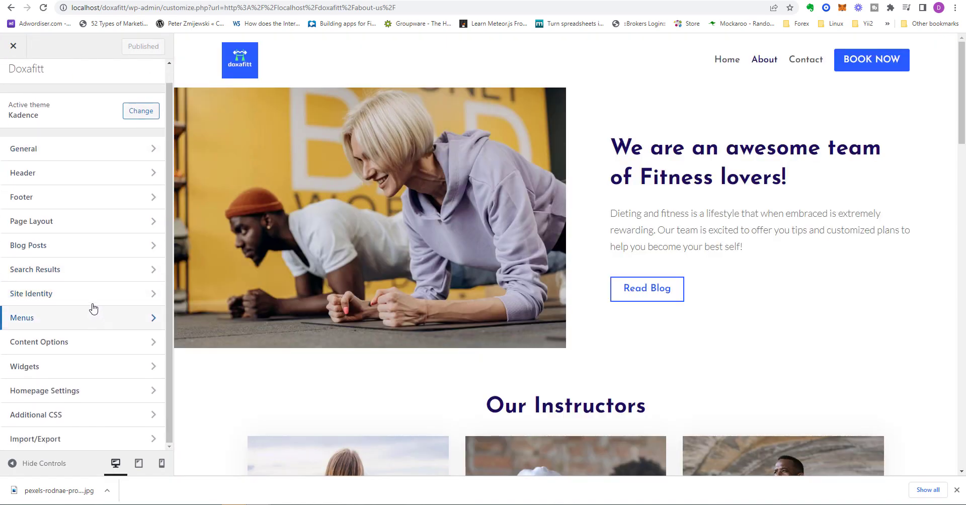
click(88, 295)
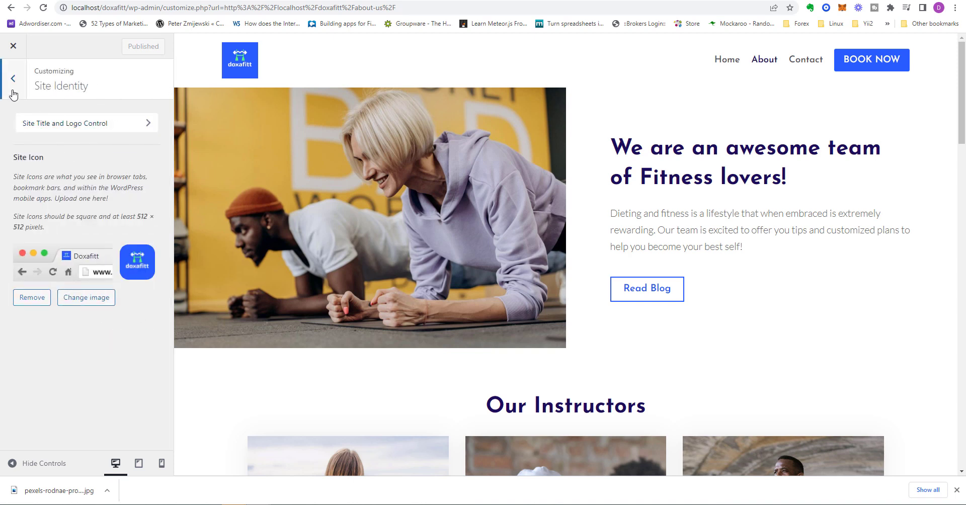
click(13, 94)
click(76, 183)
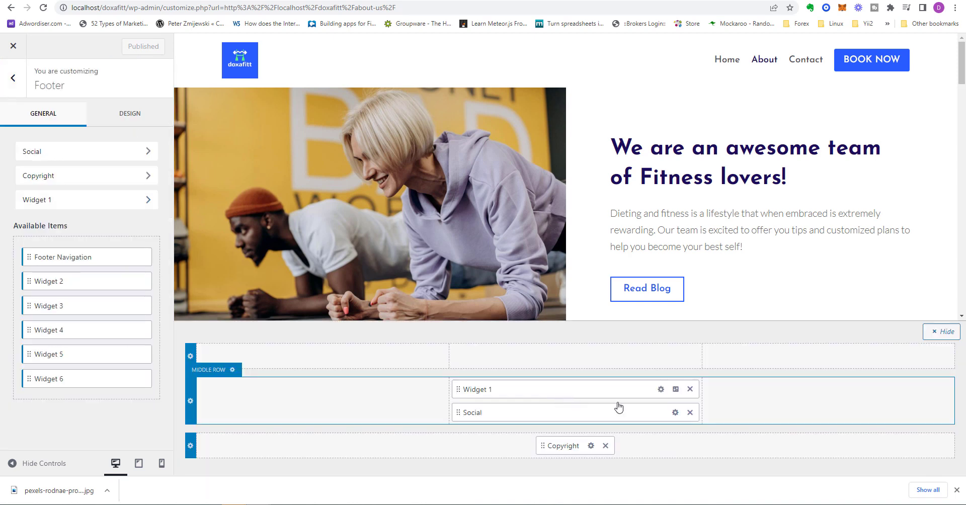
click(660, 392)
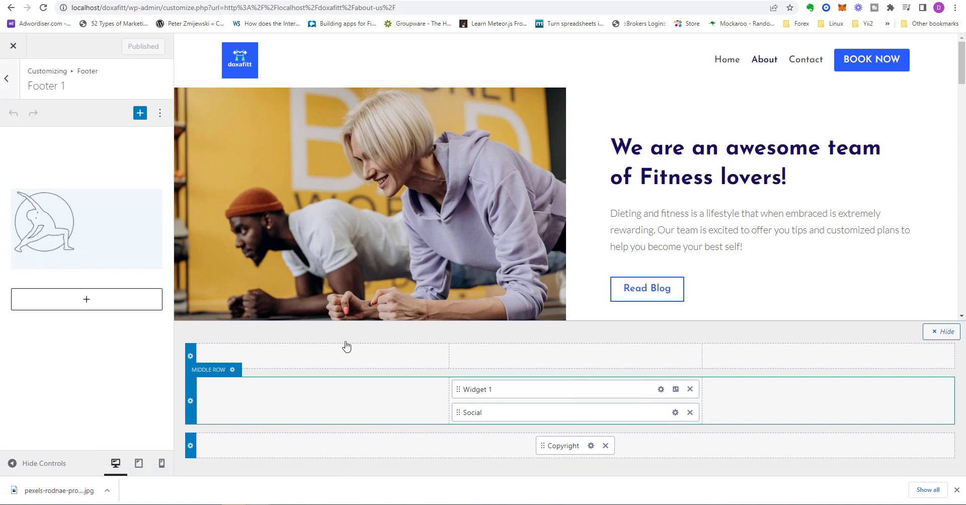
click(69, 208)
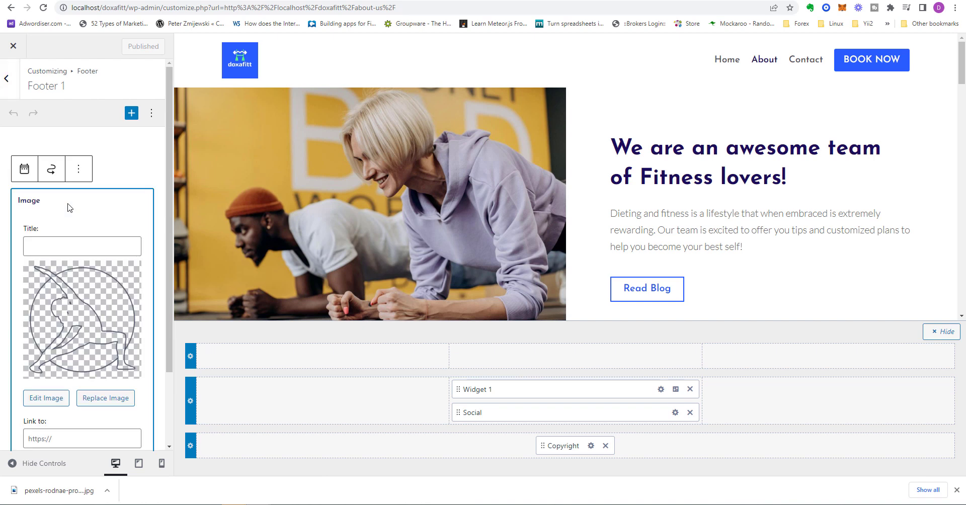
click(94, 399)
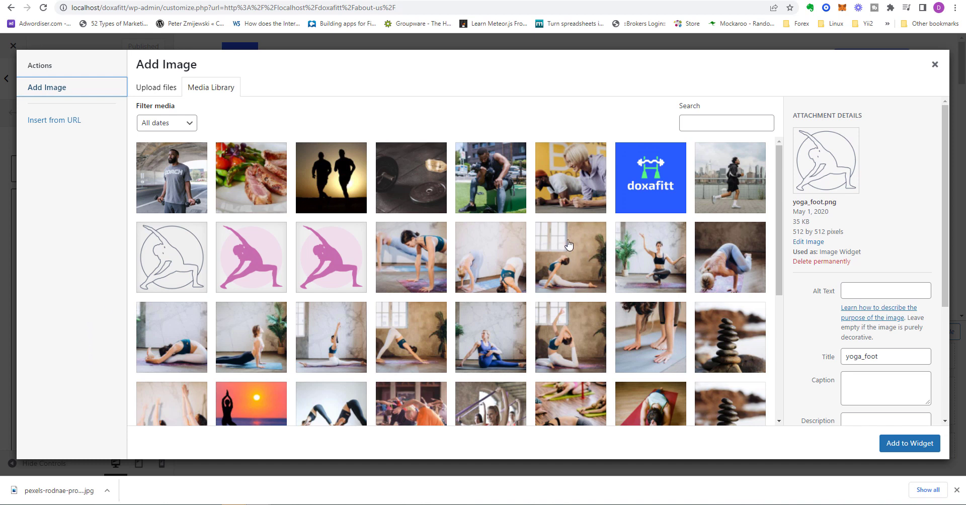
Step: Switch to Vecteezy, search its vectors for "fitness" and browse the results for a suitable footer graphic
key(ctrl+Tab)
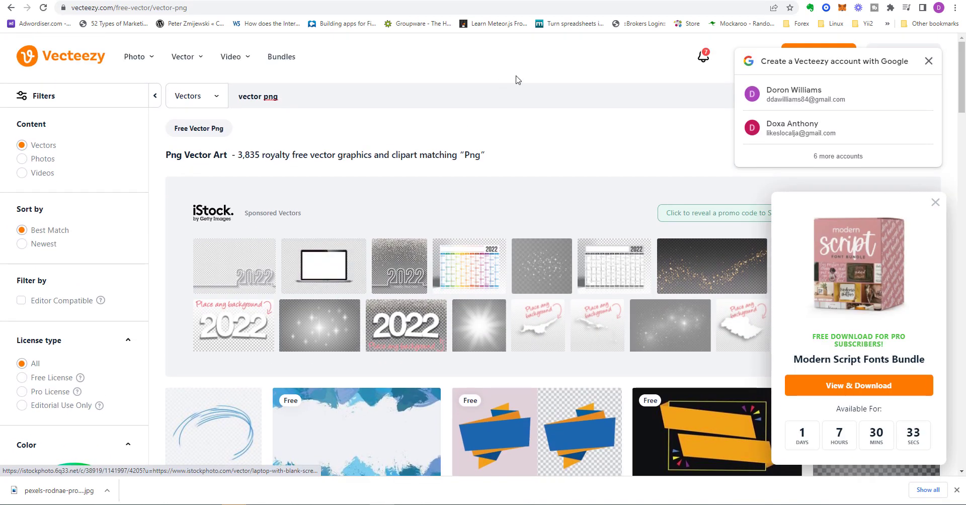
click(287, 101)
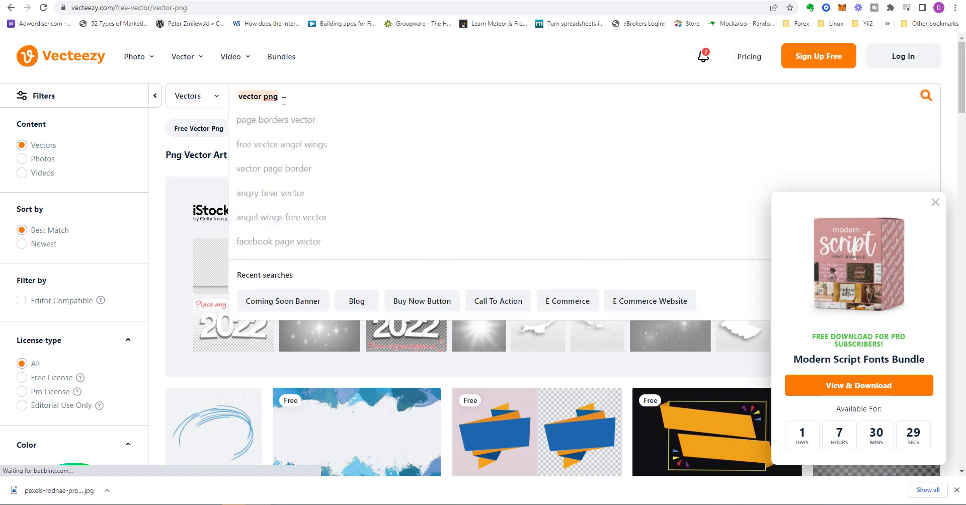
text(fitness)
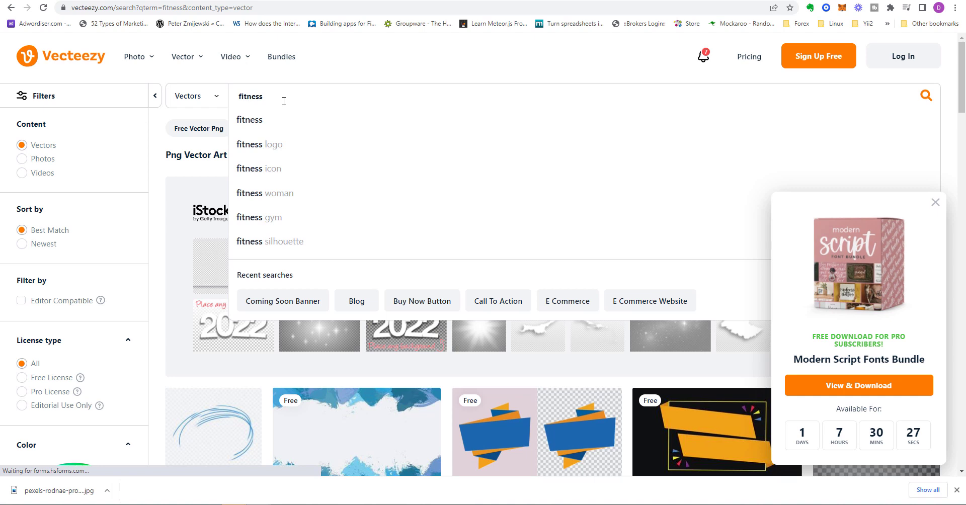
key(Return)
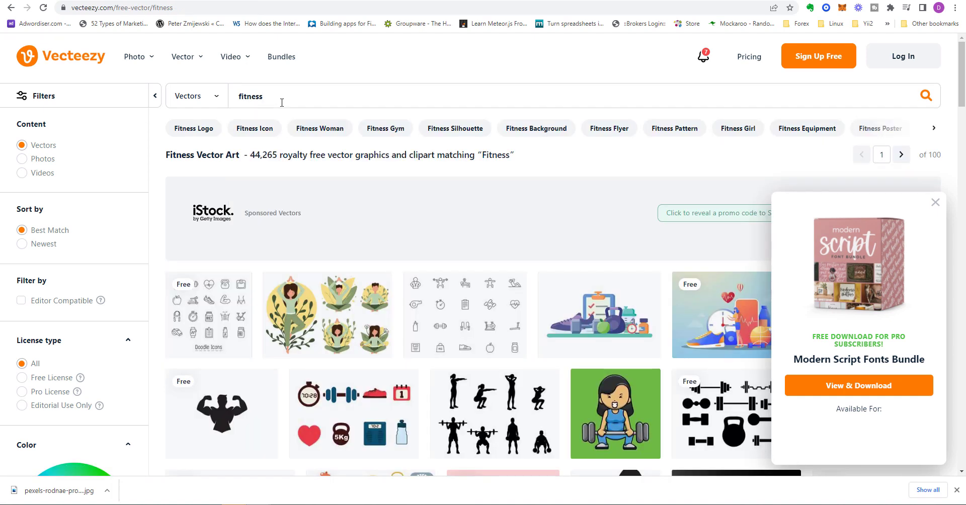
scroll(290, 222, down, 4)
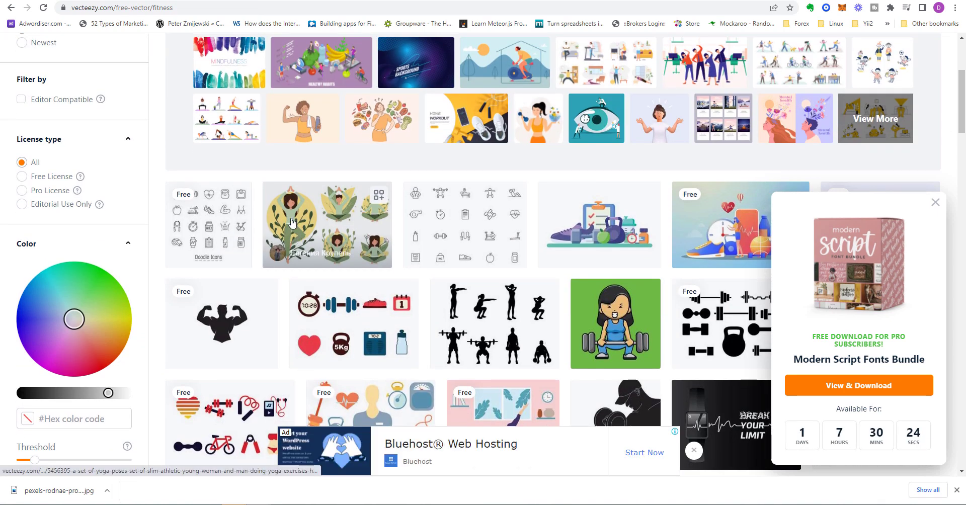
scroll(290, 221, down, 5)
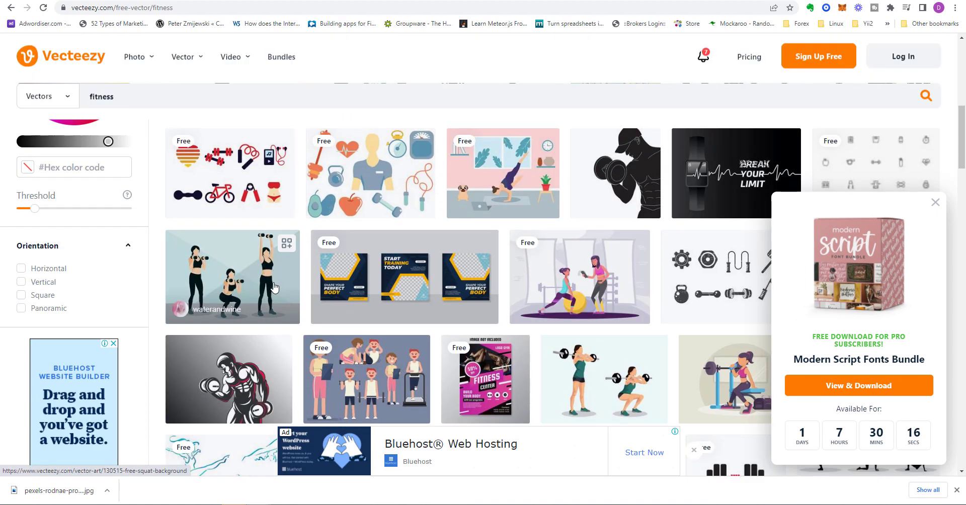
scroll(275, 282, up, 6)
Step: Open the black flexing bodybuilder silhouette vector and download it under the free license
click(242, 355)
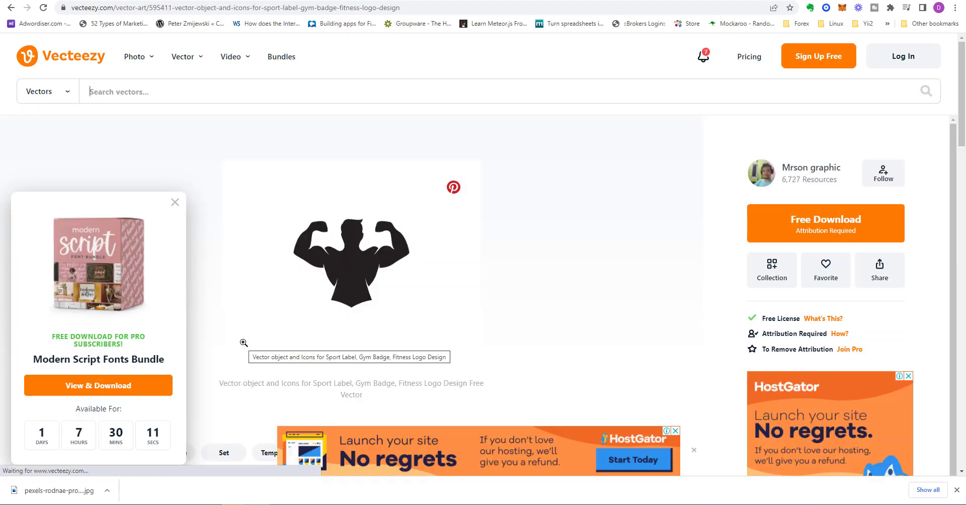
scroll(453, 251, down, 6)
scroll(532, 216, up, 6)
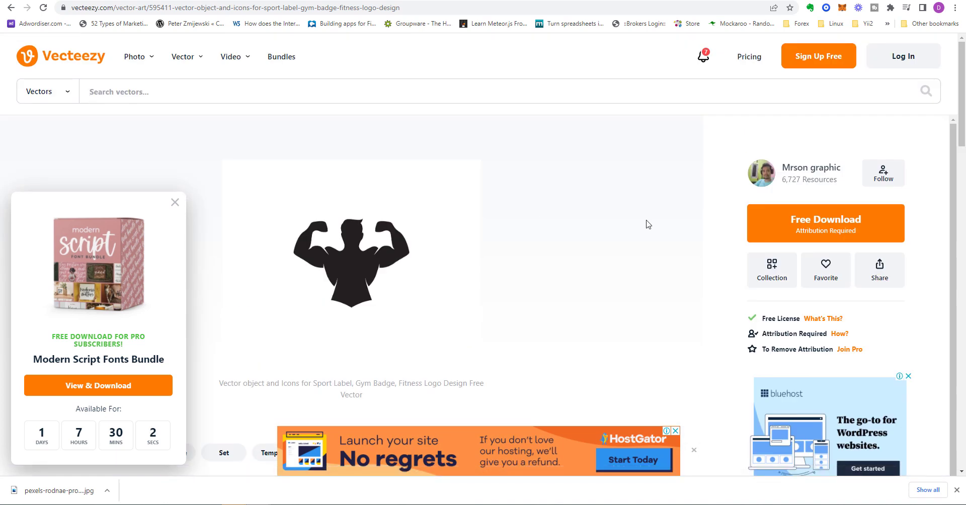
click(830, 234)
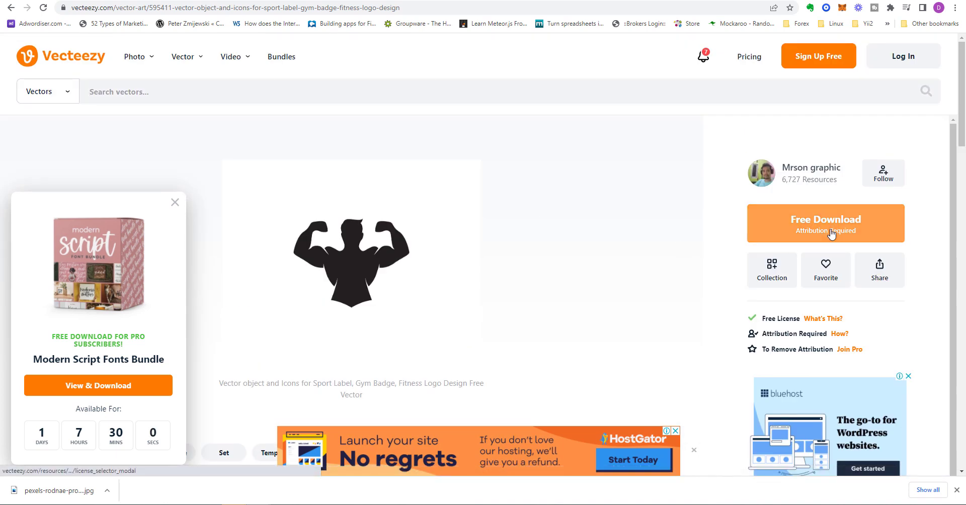
click(448, 285)
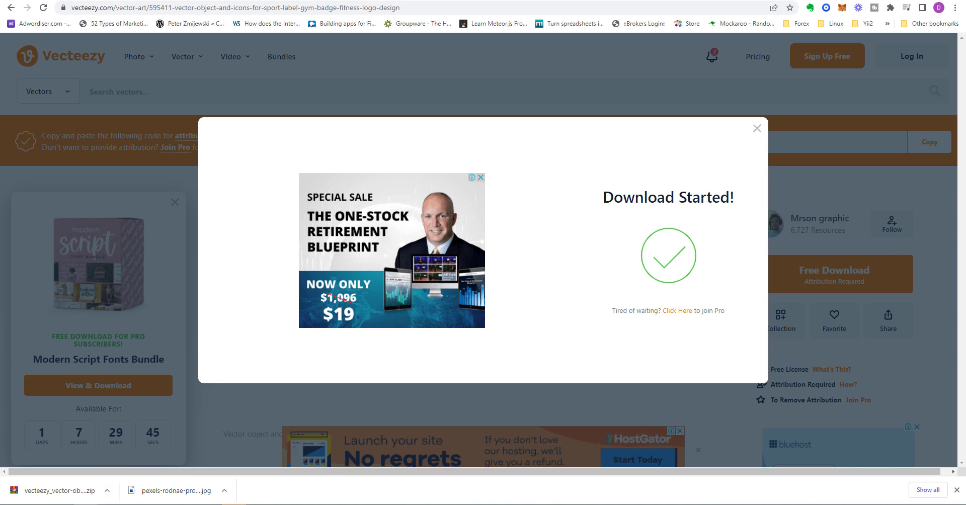
Step: Open the downloaded Vecteezy ZIP archive, check 04012019-08.jpg and extract the archive's files to the Downloads folder
drag(0, 56, 417, 46)
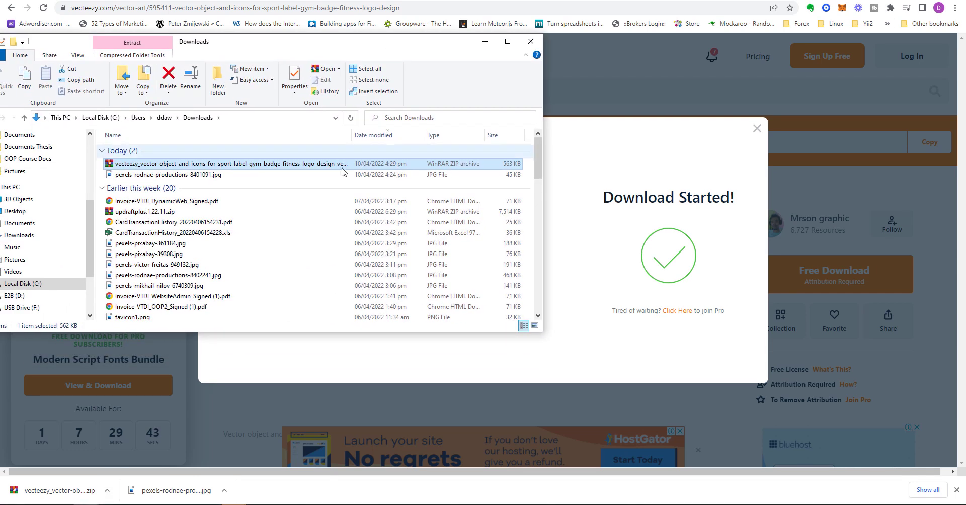
right_click(294, 168)
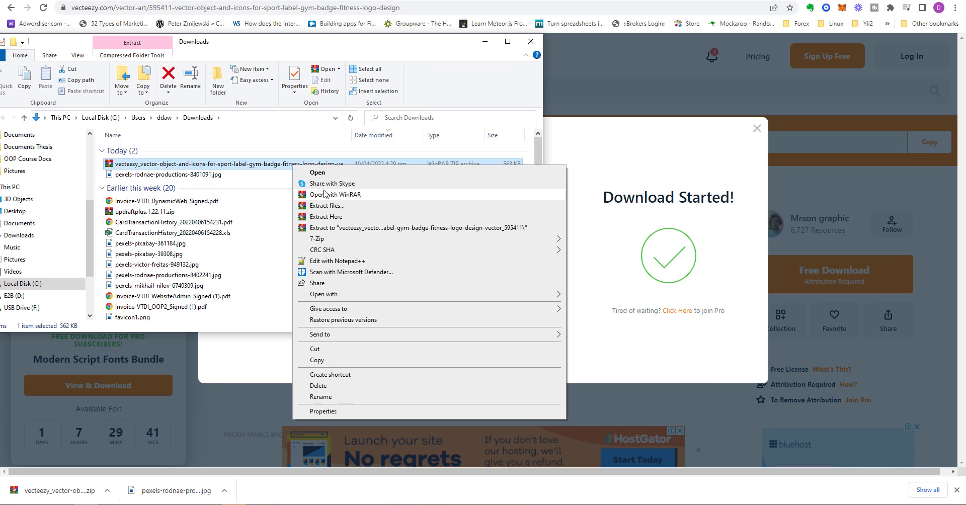
click(331, 217)
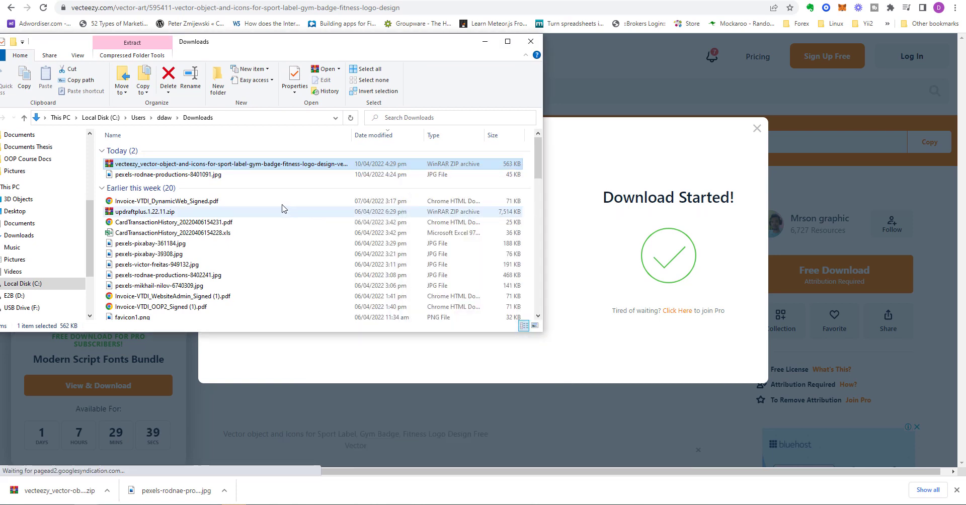
click(350, 125)
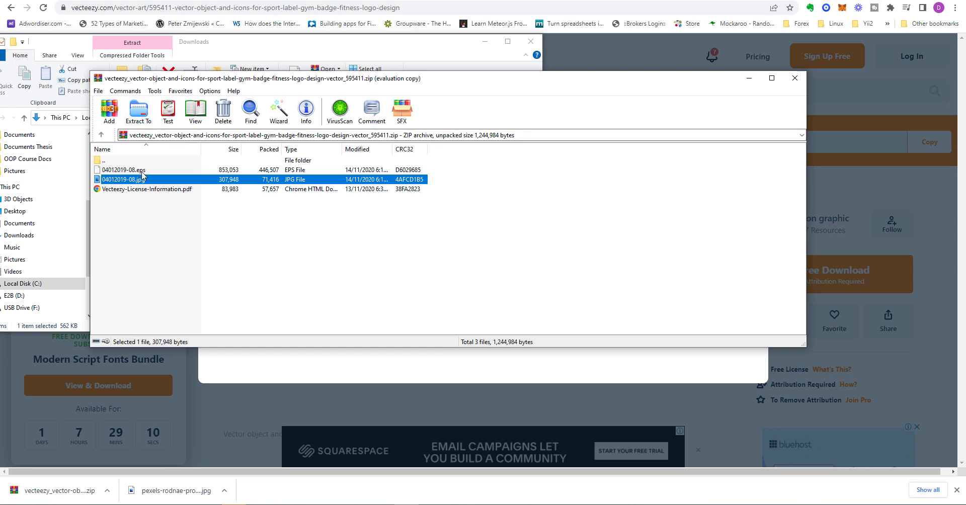
double_click(144, 183)
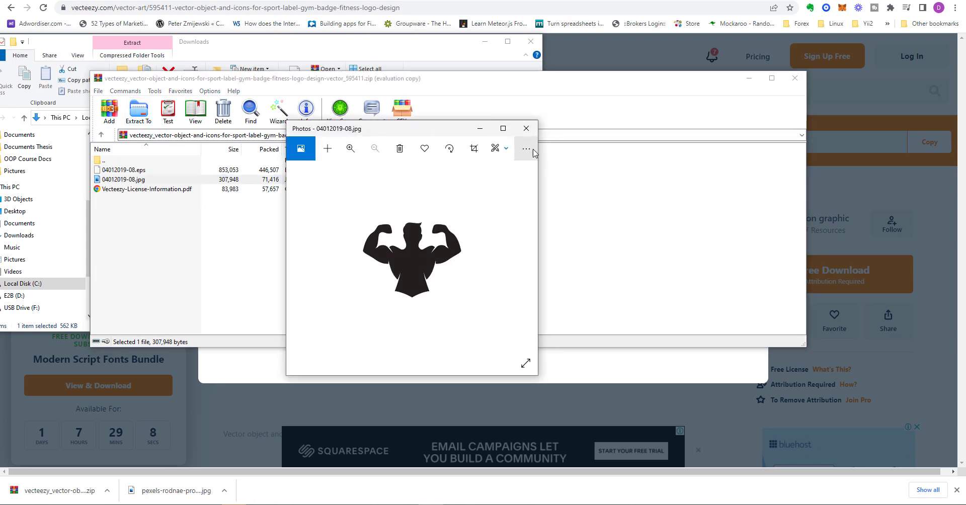
click(526, 128)
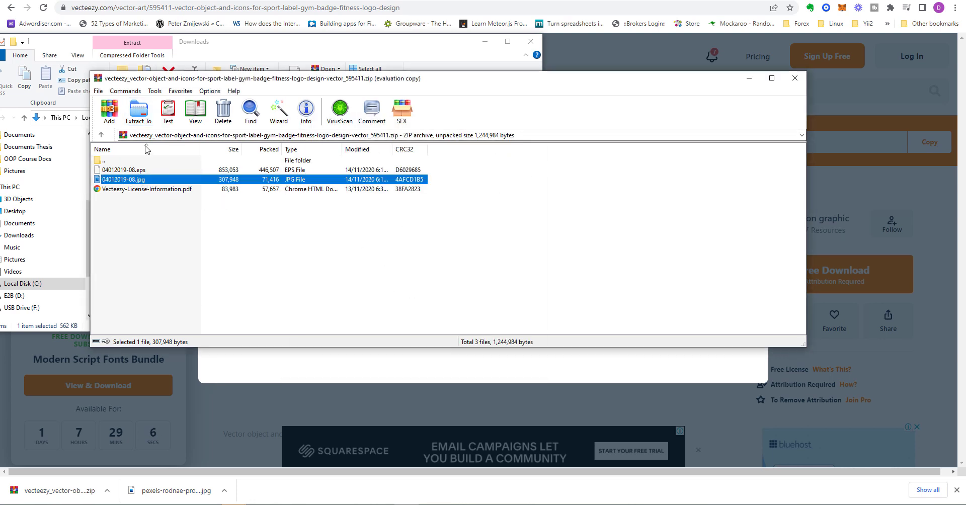
click(138, 109)
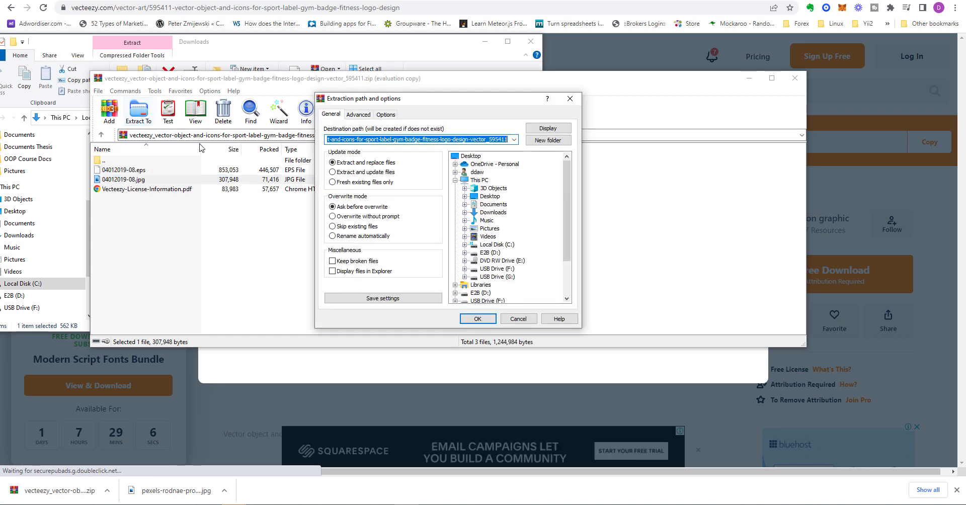
click(472, 317)
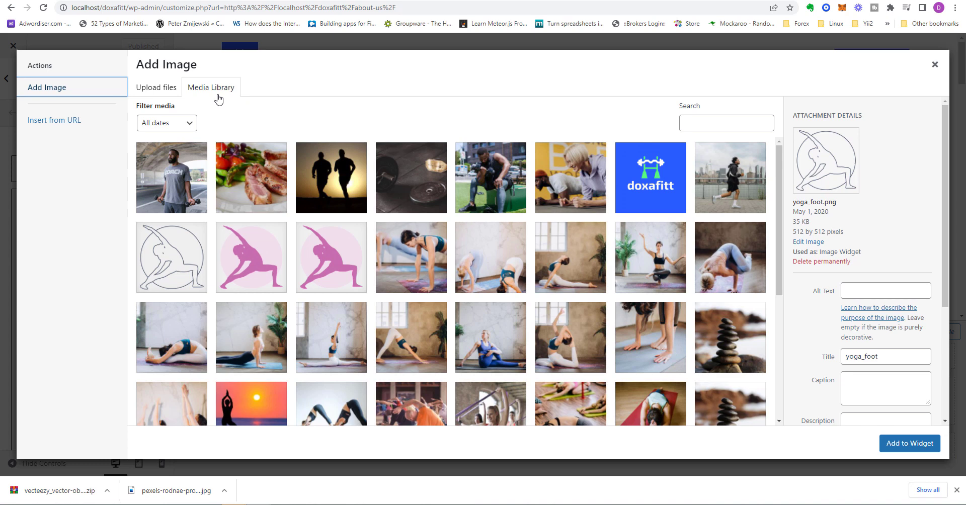
Step: Return to the customizer's image chooser and upload 04012019-08.jpg from the Downloads folder to the media library
click(168, 84)
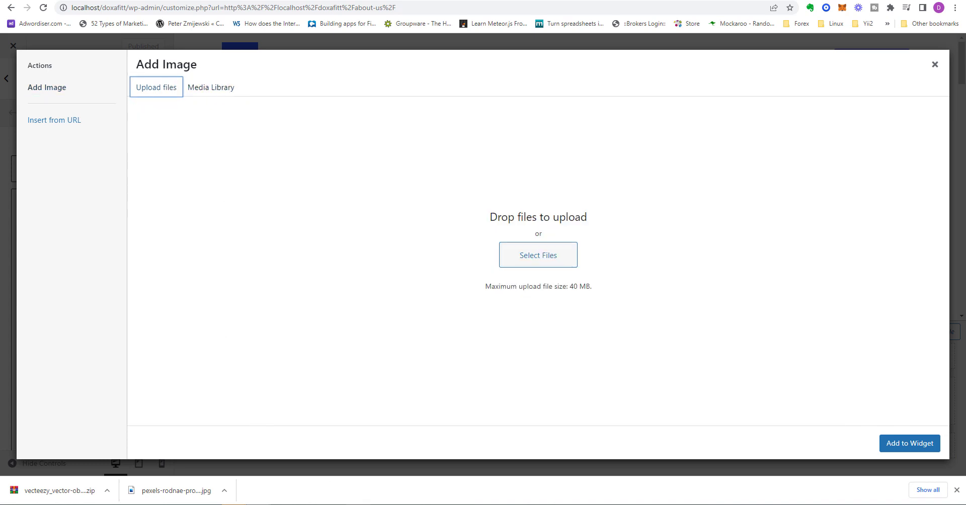
key(alt+Tab)
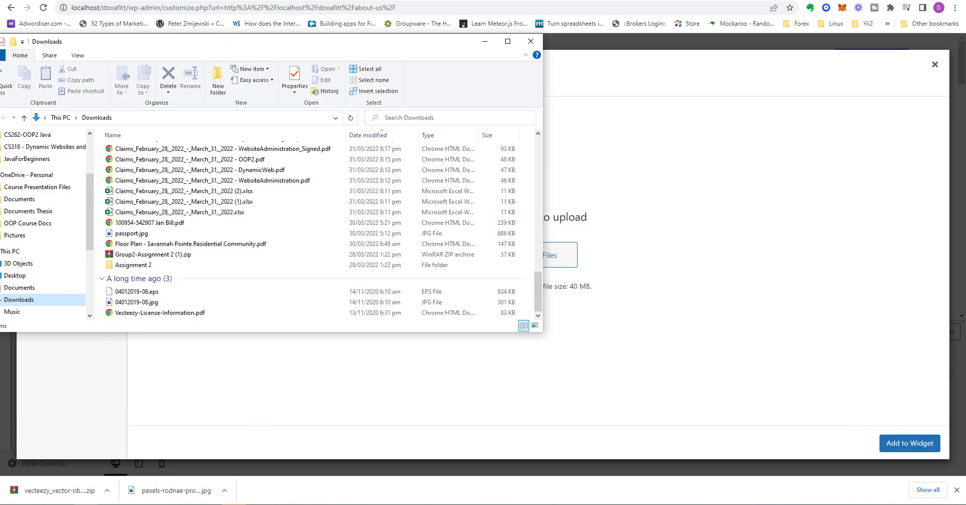
click(136, 302)
drag(607, 320, 731, 315)
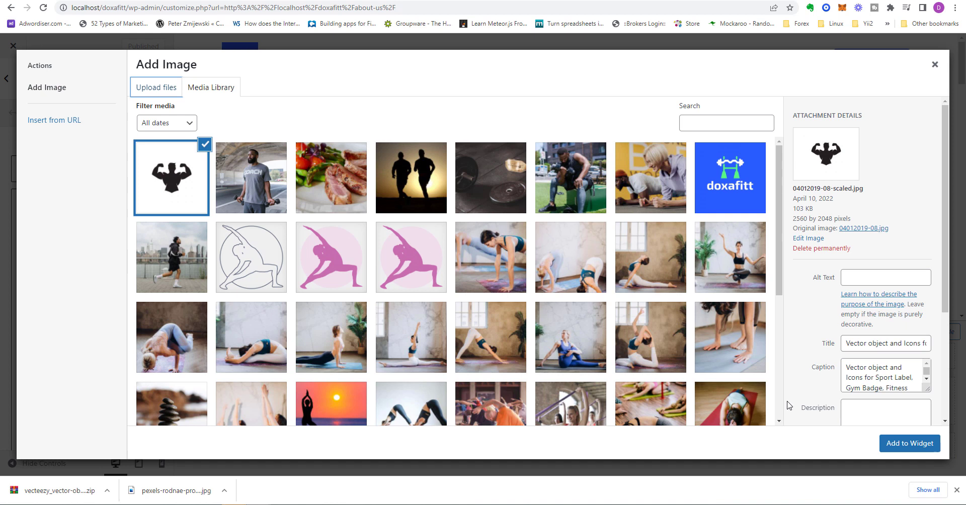
Step: Open the image resizing site reduceimages.com in a new browser tab
key(ctrl+t)
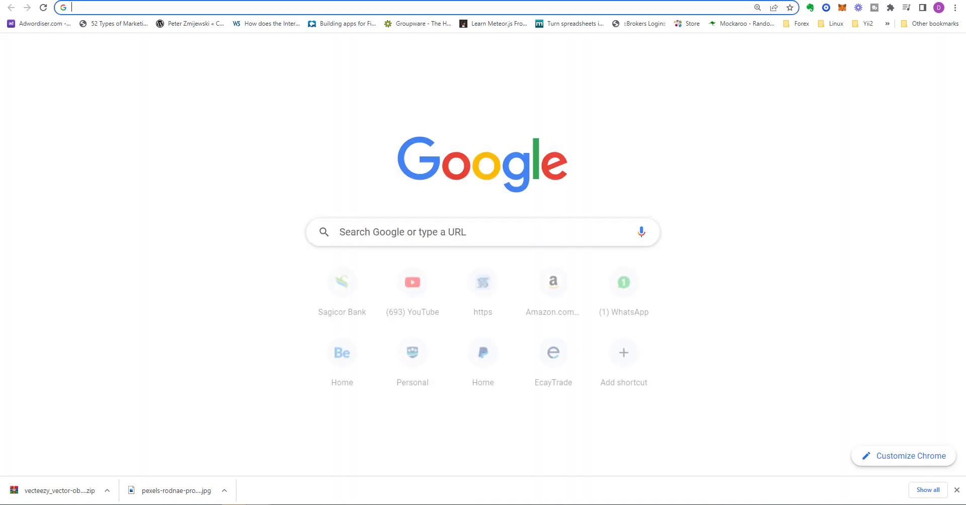
text(reduce)
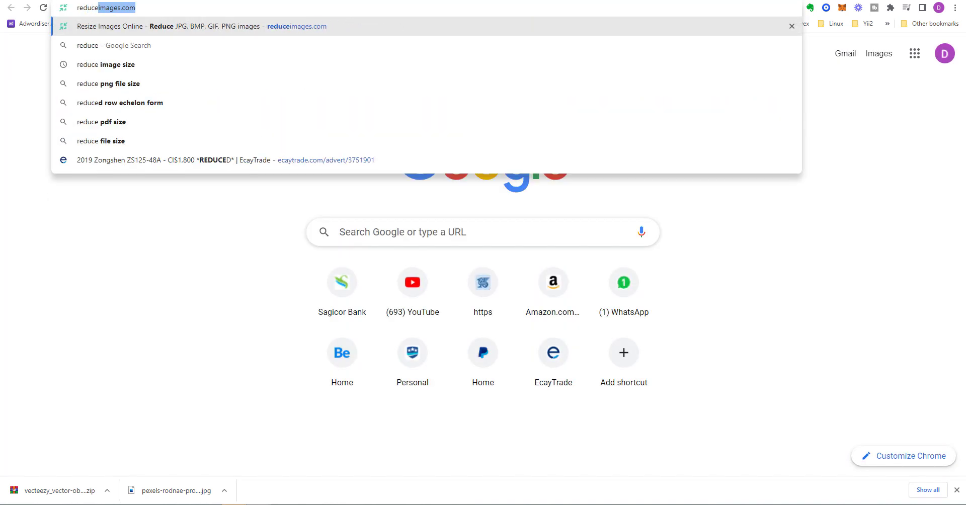
key(Return)
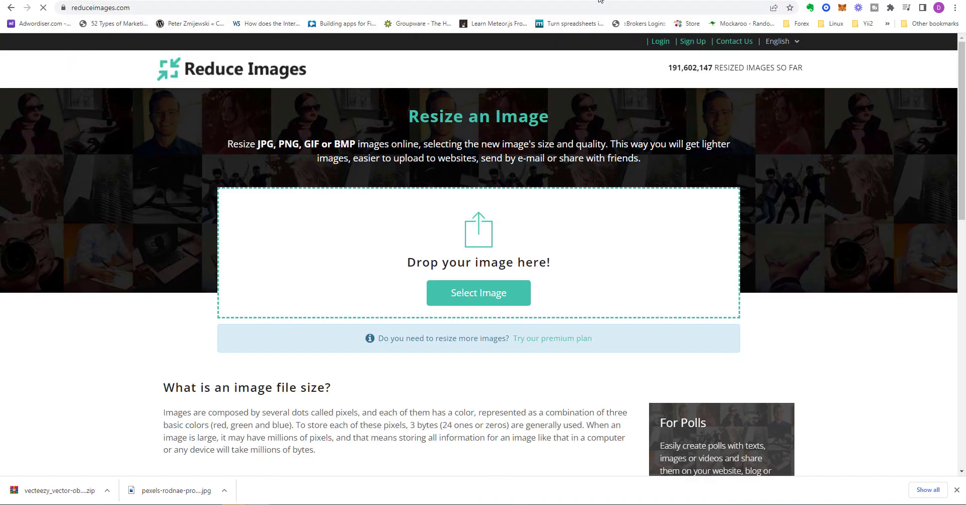
Step: Rename the extracted JPG in Downloads to muscle.jpg and load it into the Reduce Images resizer
click(173, 490)
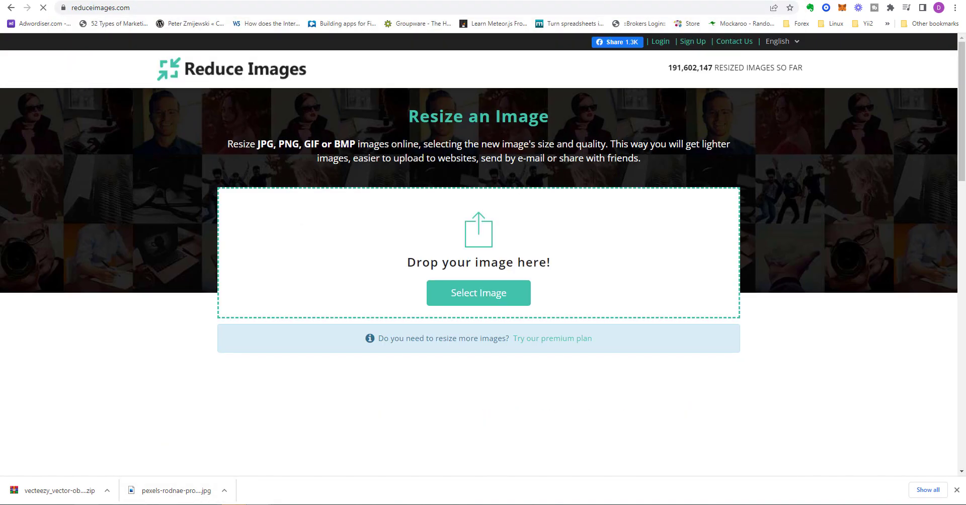
right_click(138, 303)
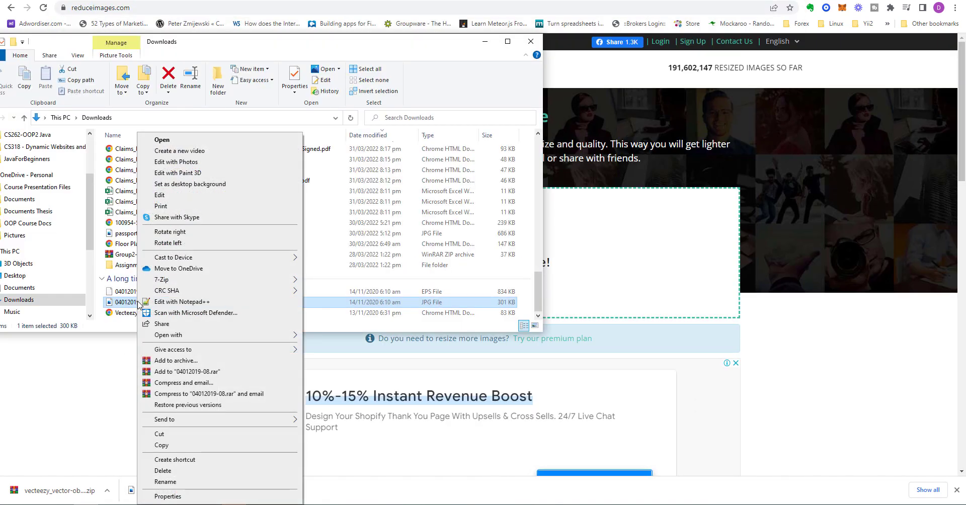
click(182, 481)
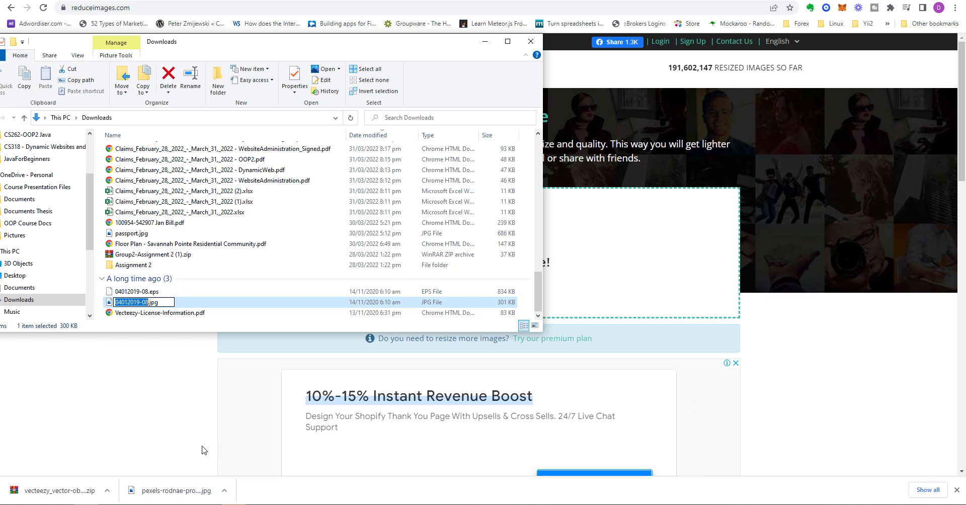
text(muscle)
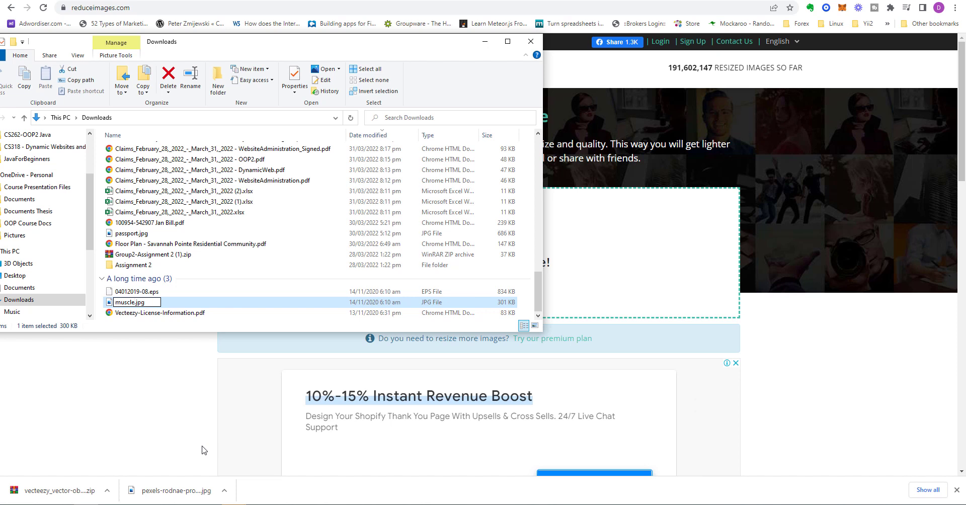
click(202, 450)
scroll(536, 252, down, 5)
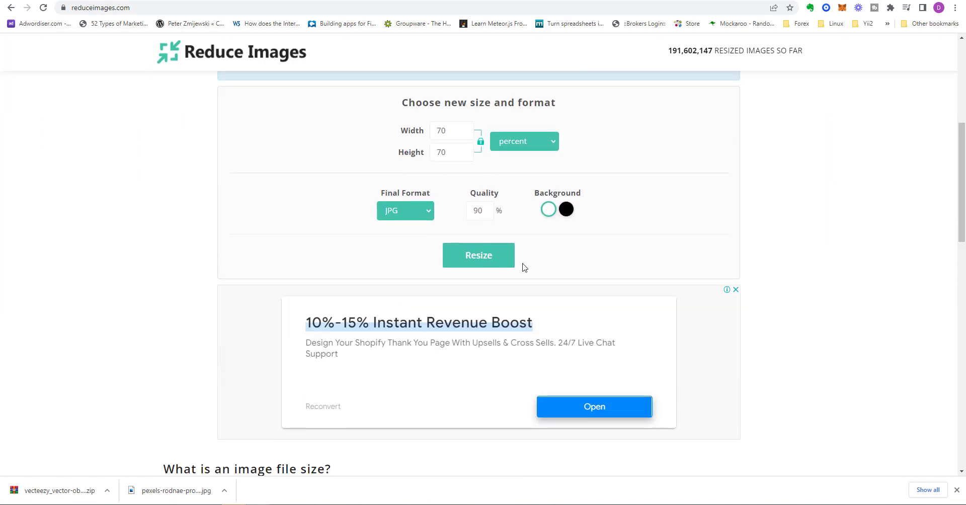
Step: Switch the resize units for muscles.jpg to pixels and set the width to 500
scroll(523, 267, up, 3)
click(545, 291)
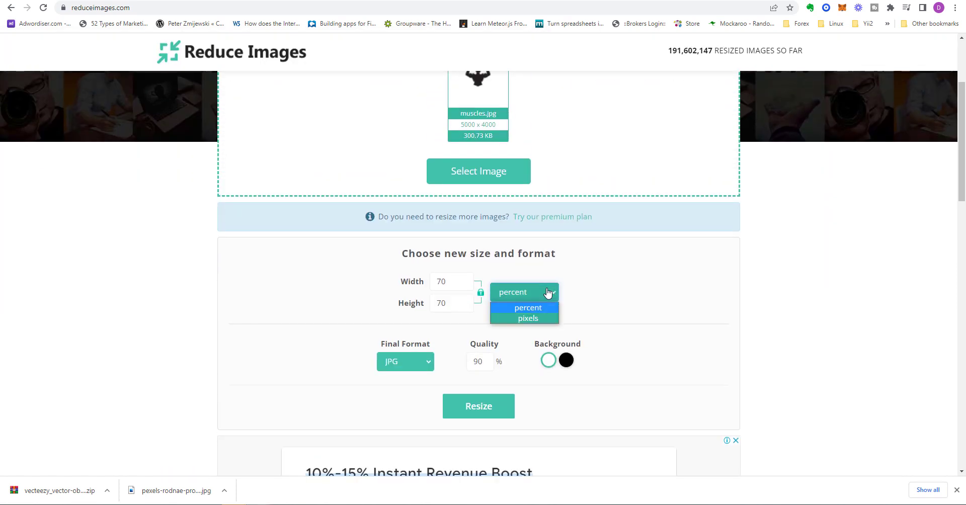
click(528, 318)
click(460, 276)
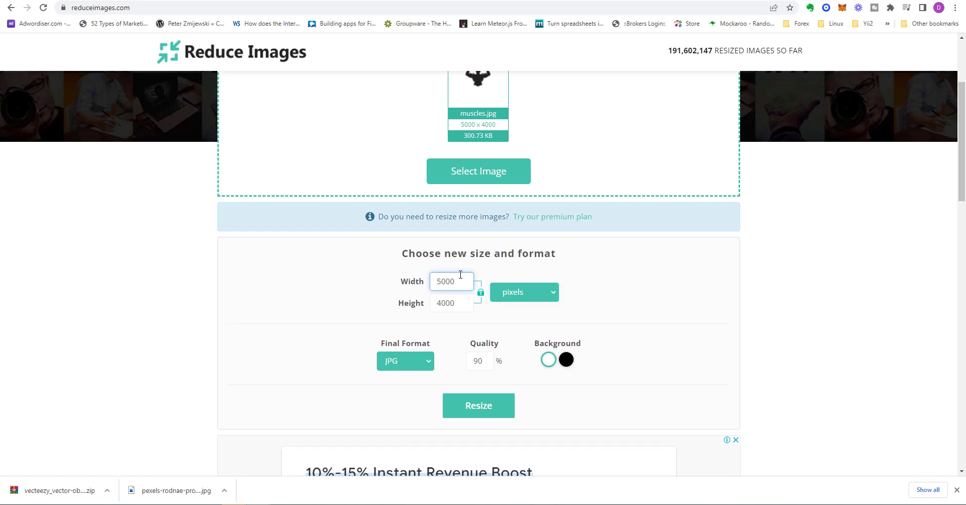
Step: Unlock the aspect ratio, set the height to 500 pixels and generate the resized JPG for download
click(478, 290)
click(431, 301)
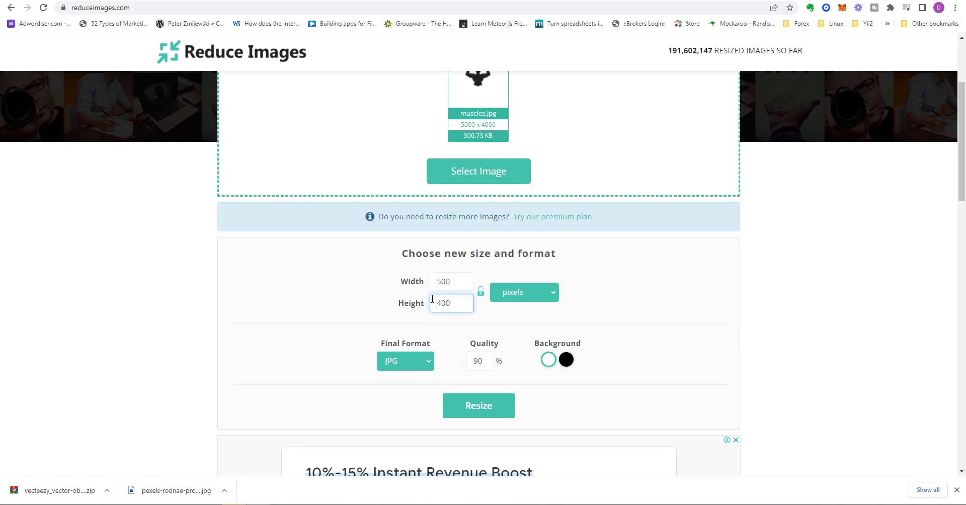
key(Delete)
text(5)
click(498, 413)
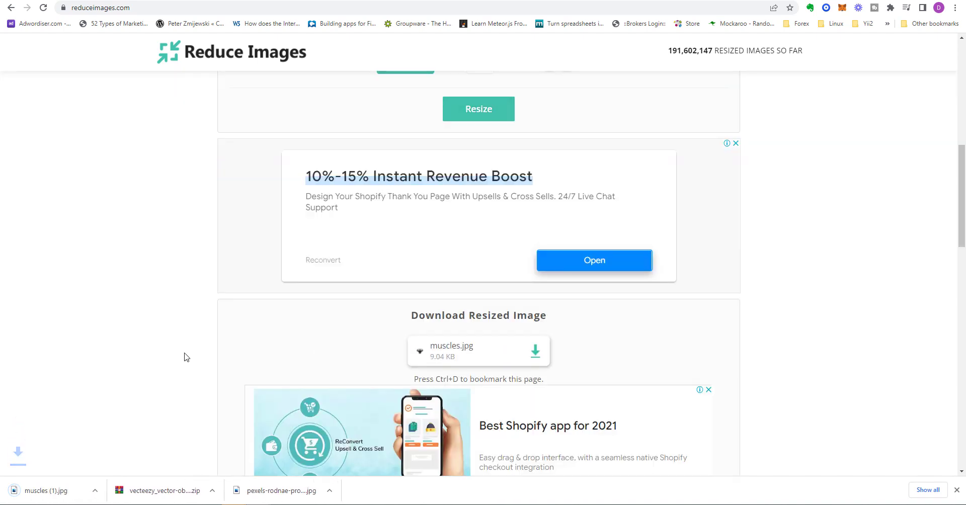
click(107, 491)
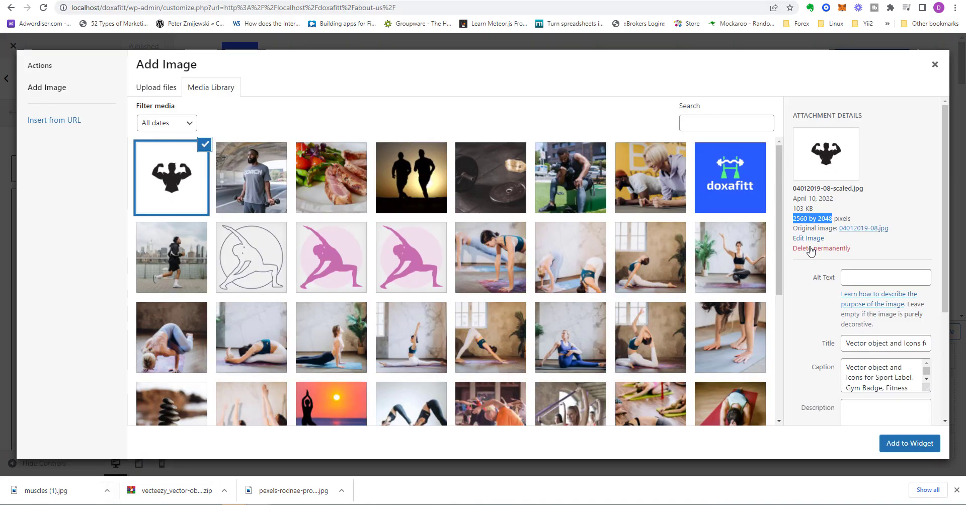
click(810, 249)
click(532, 84)
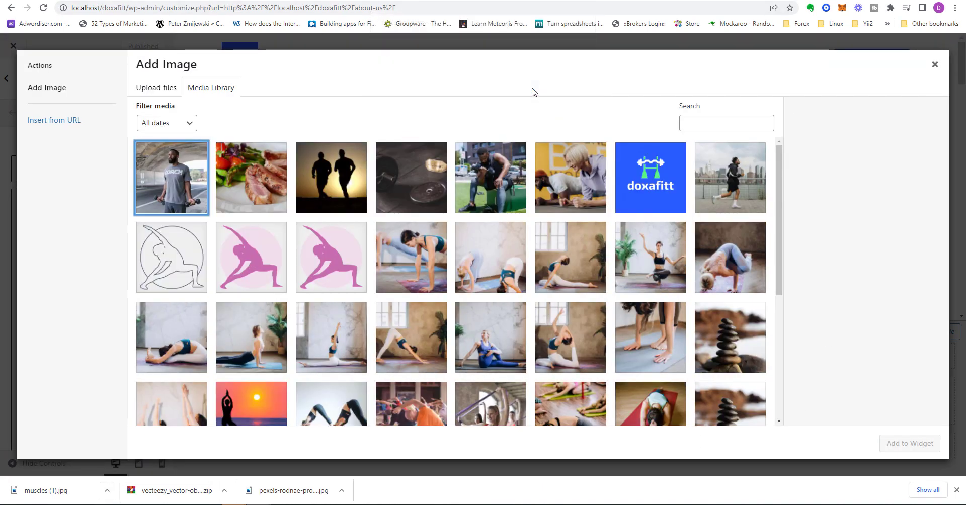
Step: Upload the resized muscles (1).jpg from the Downloads folder and add it to the footer widget
click(151, 87)
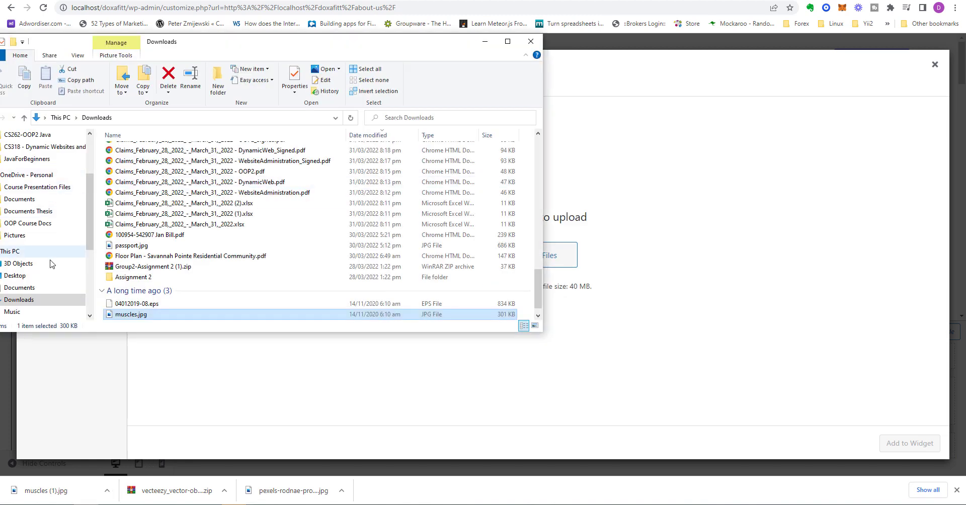
drag(178, 169, 641, 197)
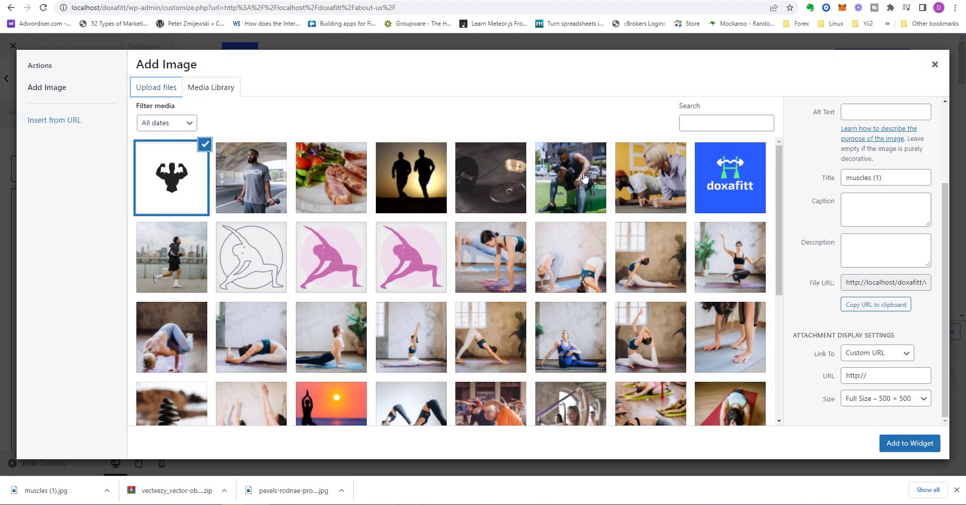
scroll(830, 220, up, 3)
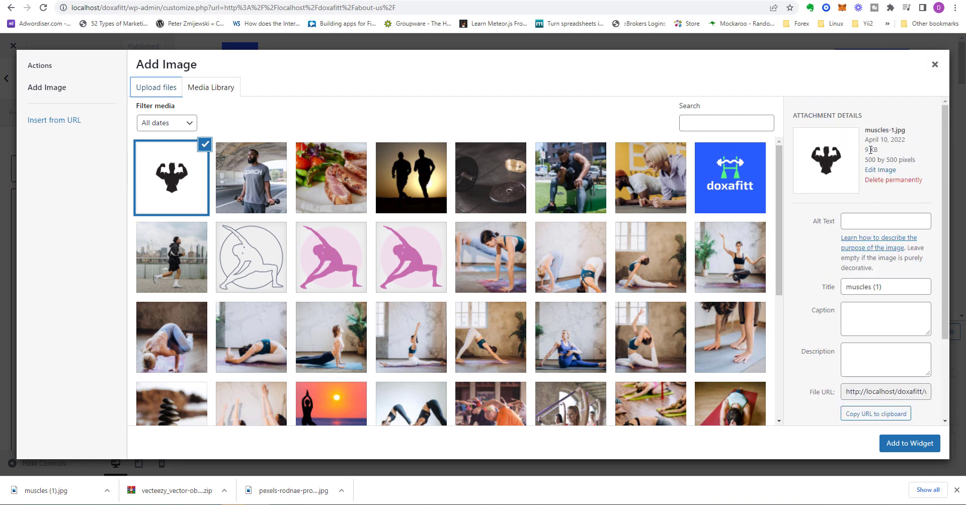
key(Return)
Step: Examine the footer's Social element settings, including the Facebook item's icon, SVG and image options and the Twitter item's options
click(674, 413)
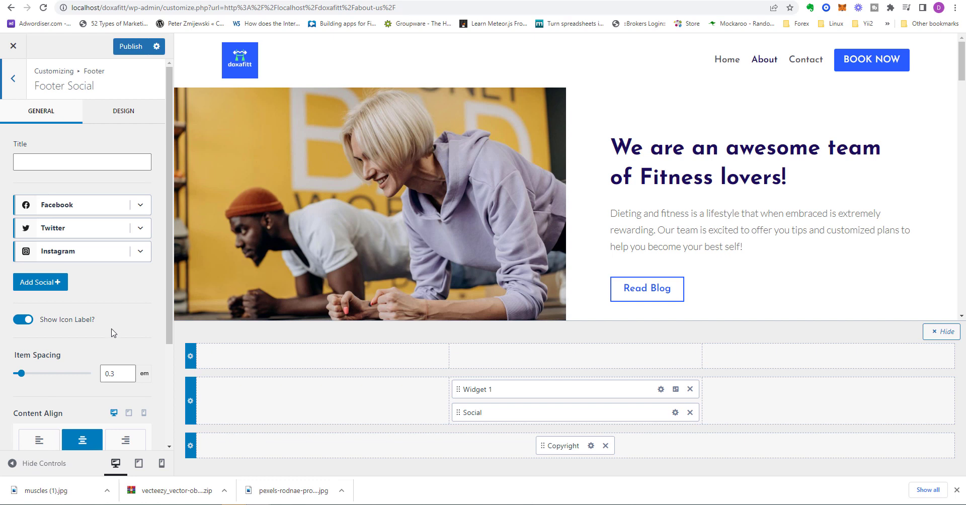
click(140, 215)
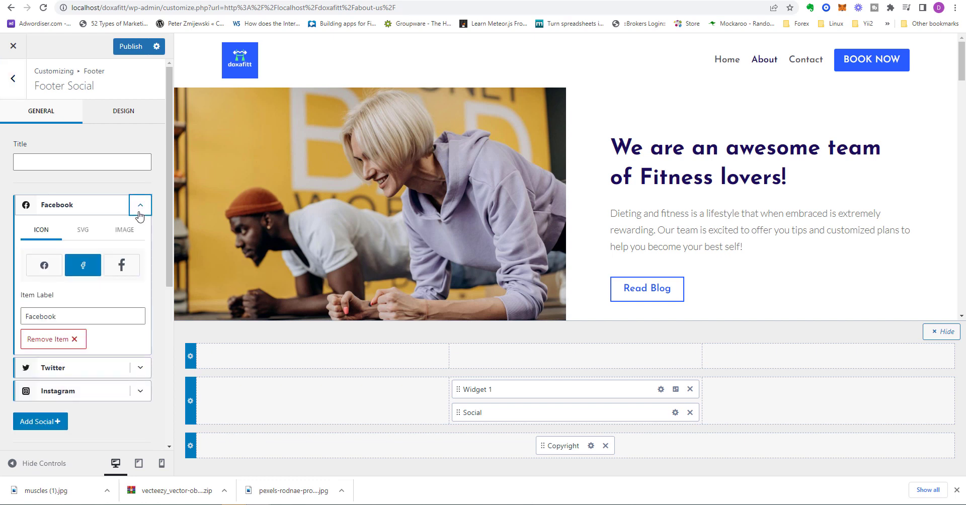
scroll(60, 335, down, 2)
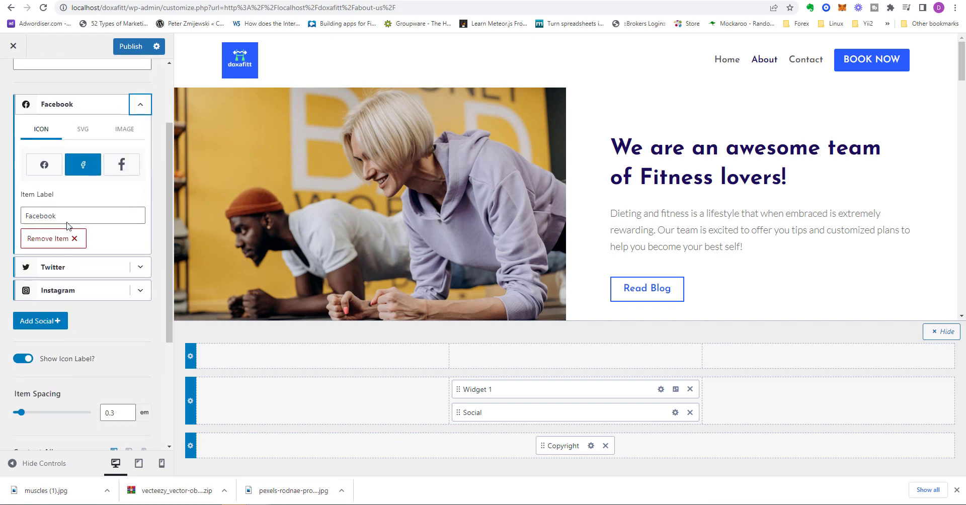
click(87, 130)
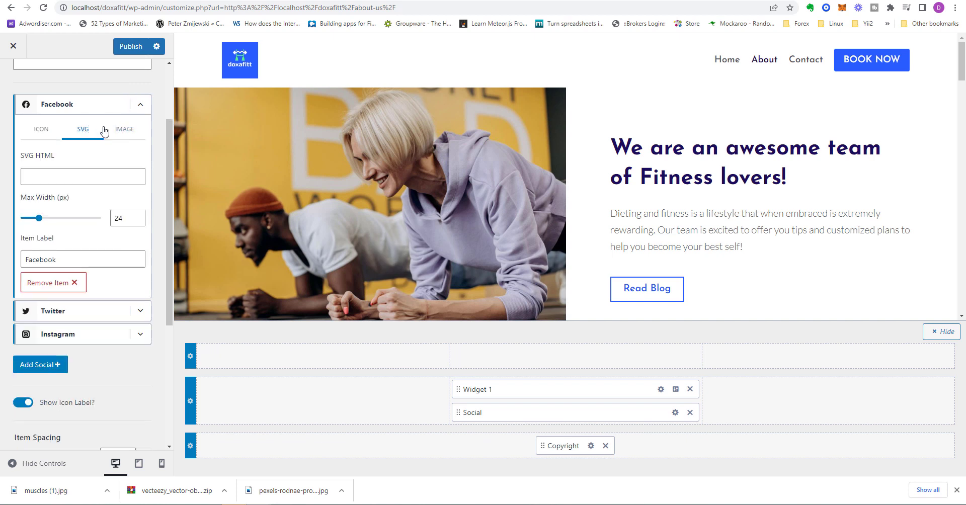
click(119, 132)
click(32, 132)
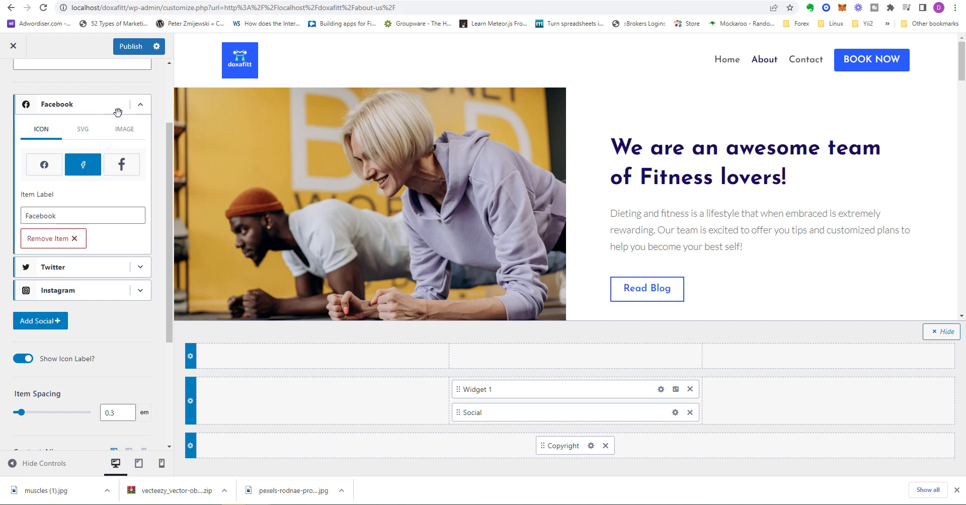
click(135, 108)
click(139, 126)
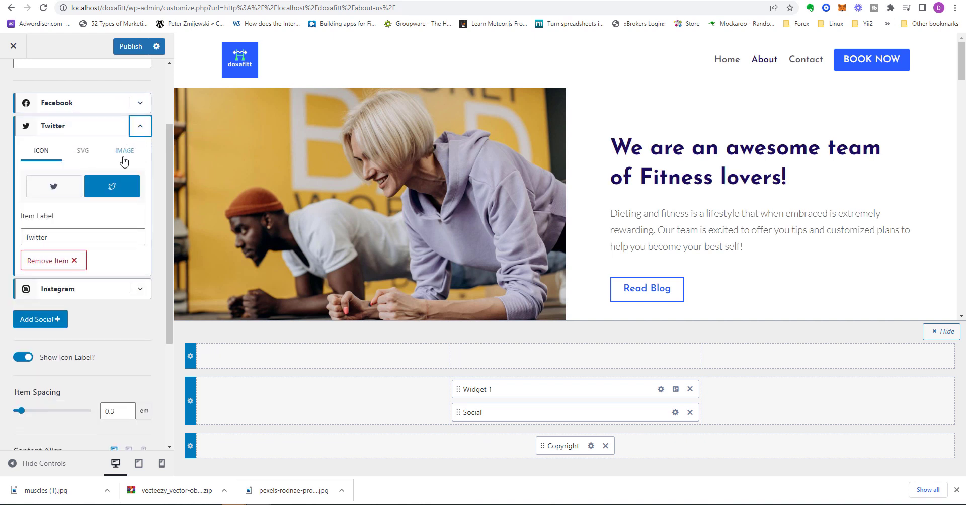
scroll(129, 146, down, 1)
click(140, 88)
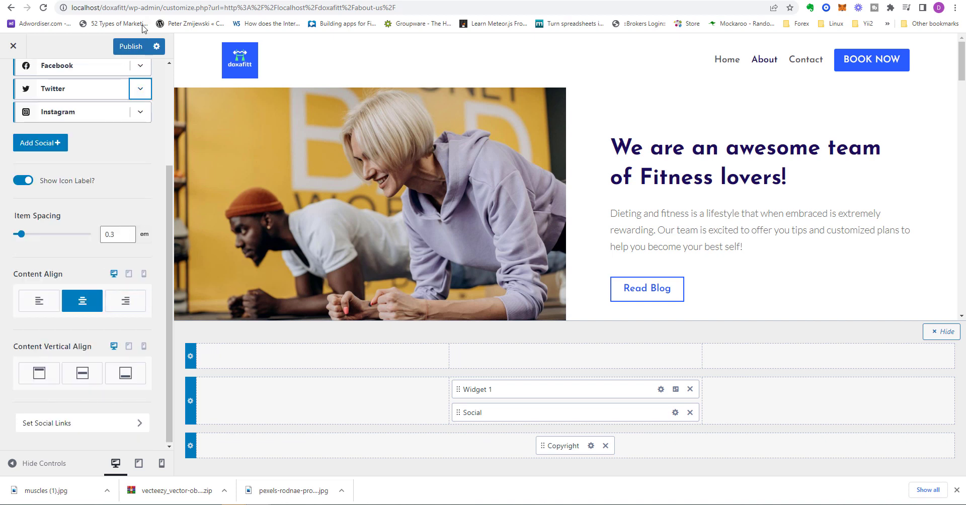
Step: Publish the footer changes and exit the customizer to check the footer on the live About page
click(134, 48)
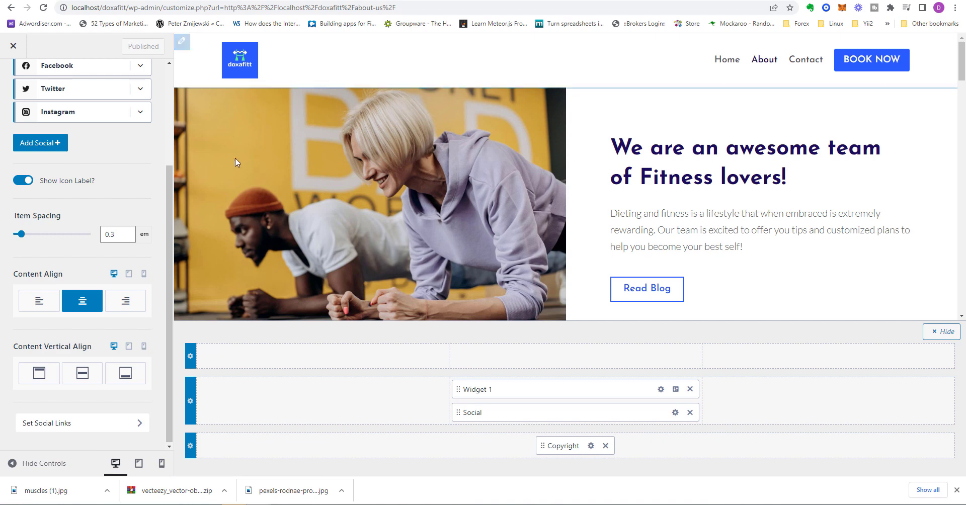
click(13, 46)
drag(963, 98, 964, 437)
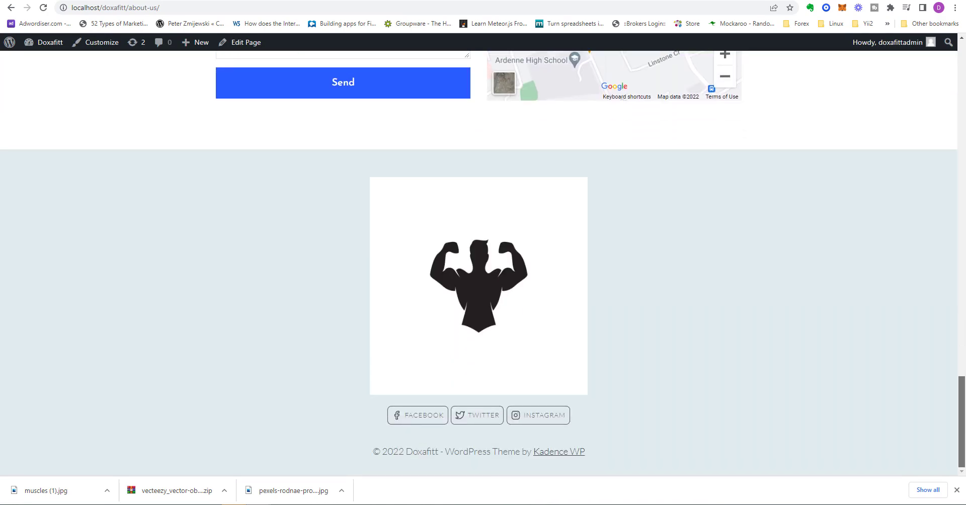